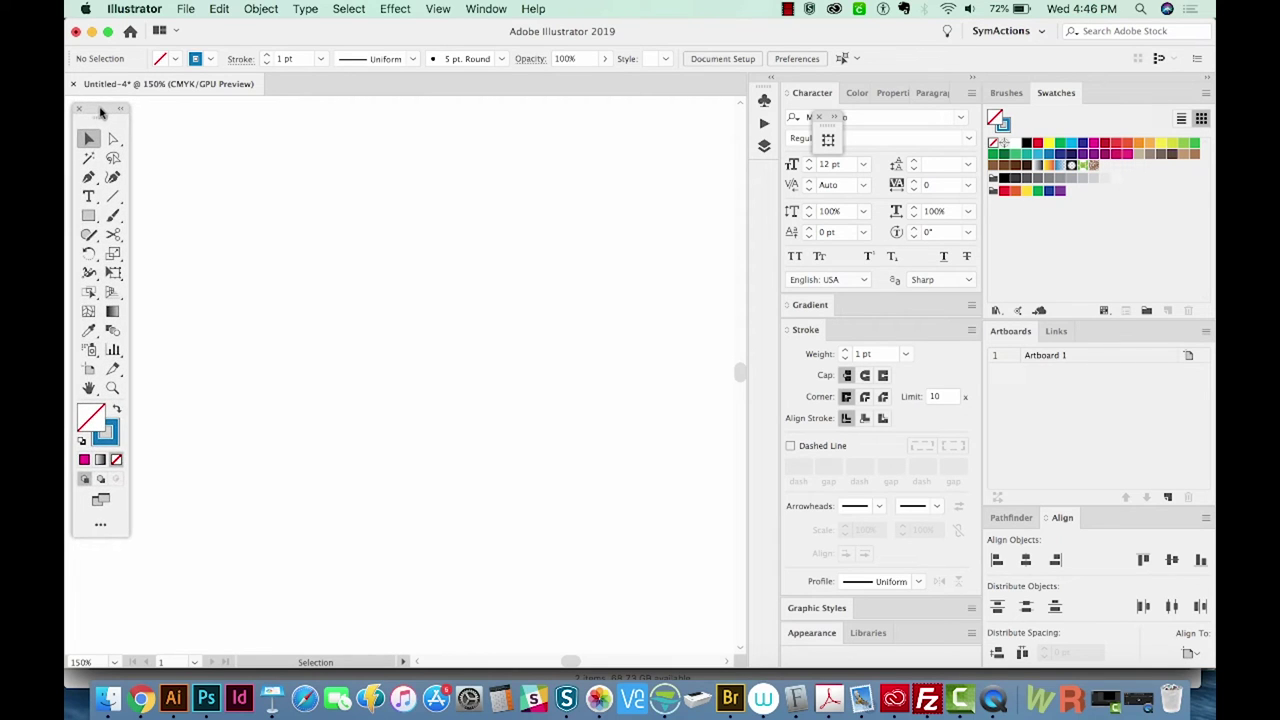
Look over the other tools grouped with the Live Paint Bucket, then return to Selection.
key(k)
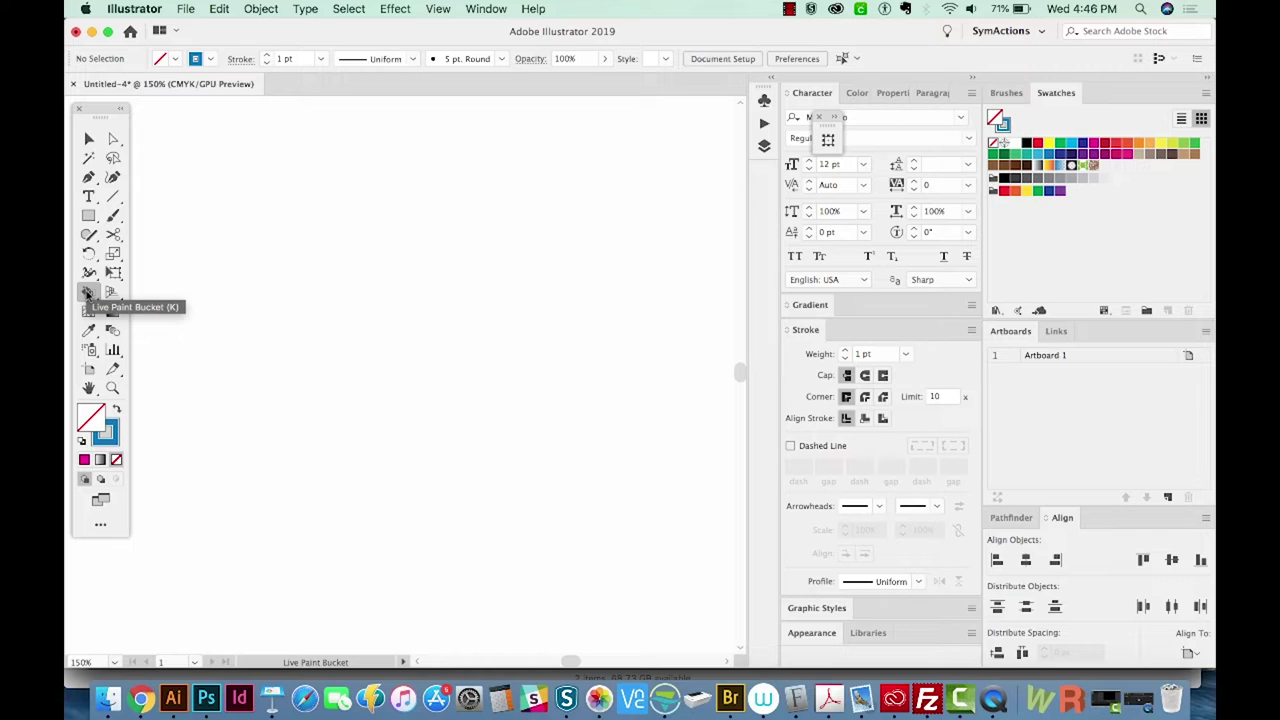
mouse_move(87, 293)
mouse_down()
mouse_move(122, 300)
mouse_move(146, 332)
mouse_move(160, 297)
mouse_move(90, 294)
mouse_up()
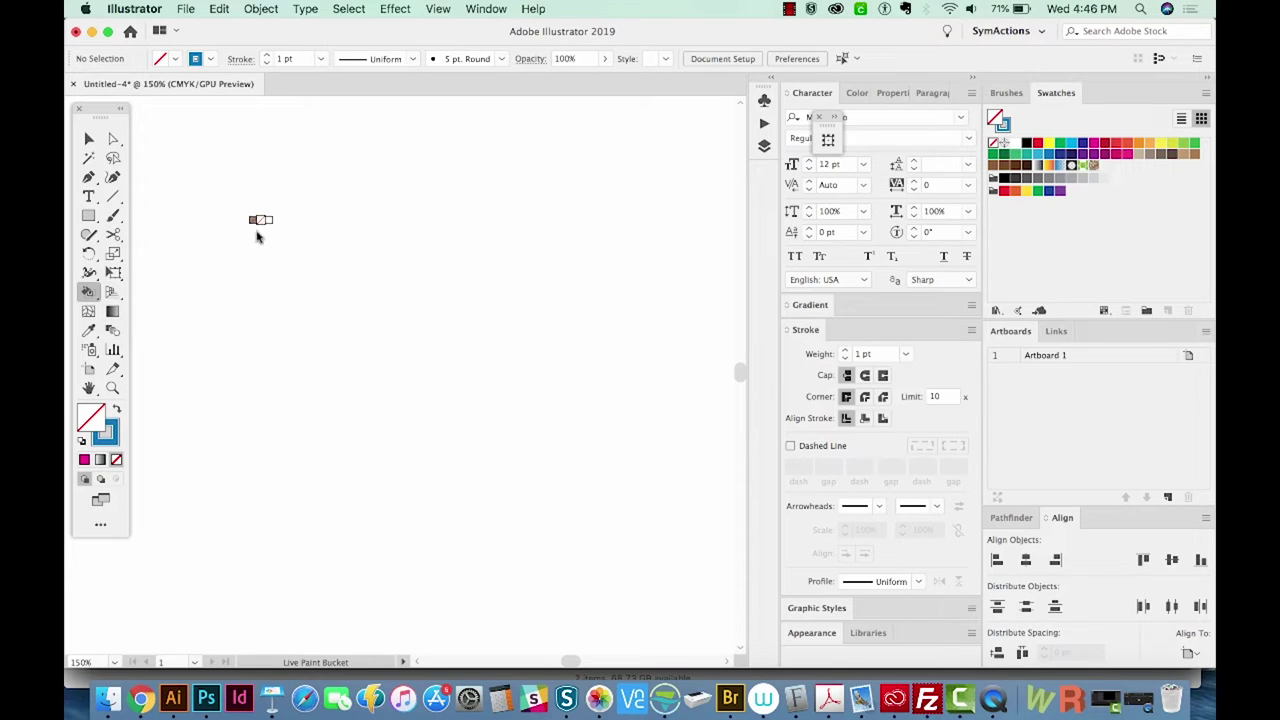
key(v)
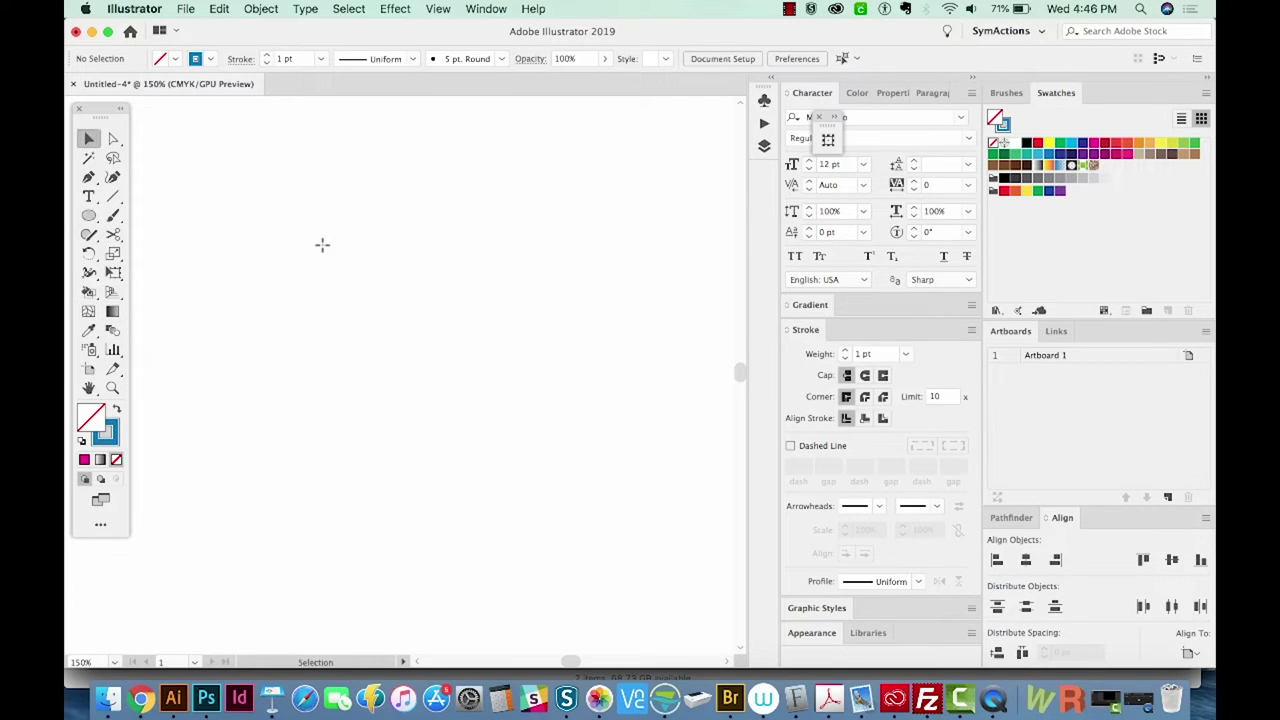
Draw a circle and make two evenly spaced overlapping copies to its right.
key(l)
drag(230, 216, 316, 302)
key(v)
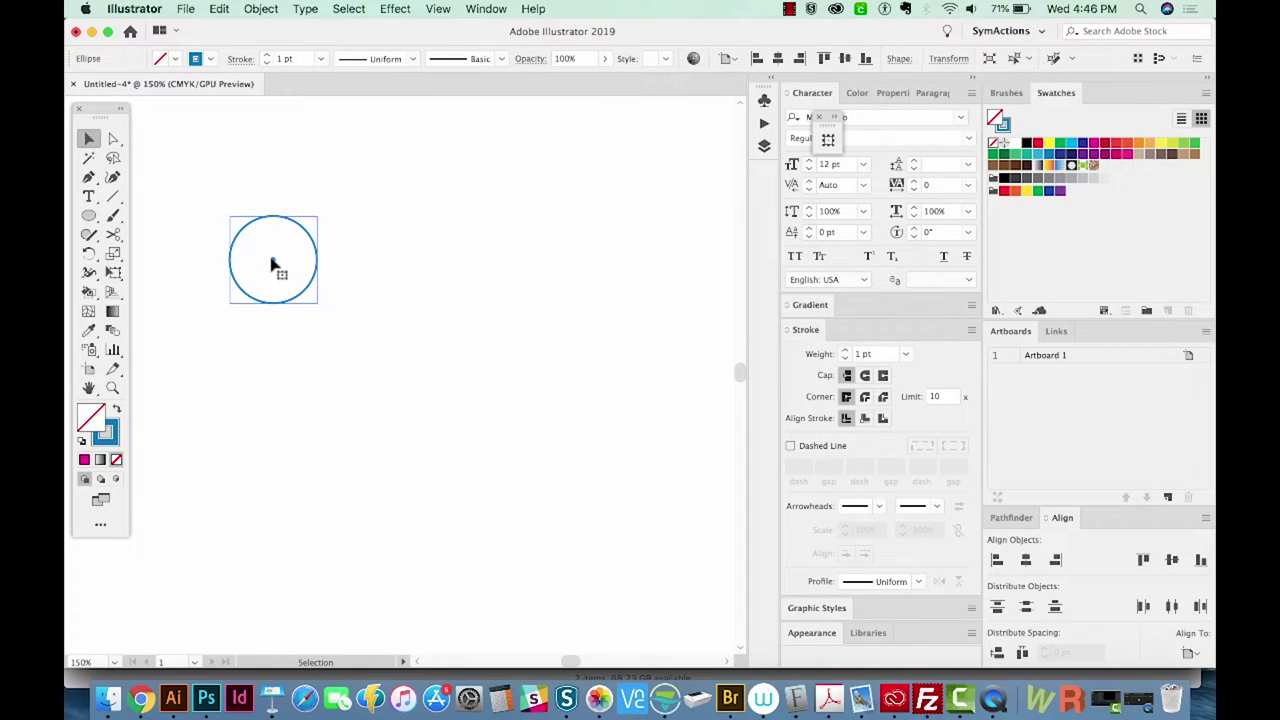
drag(274, 265, 337, 260)
key(super+d)
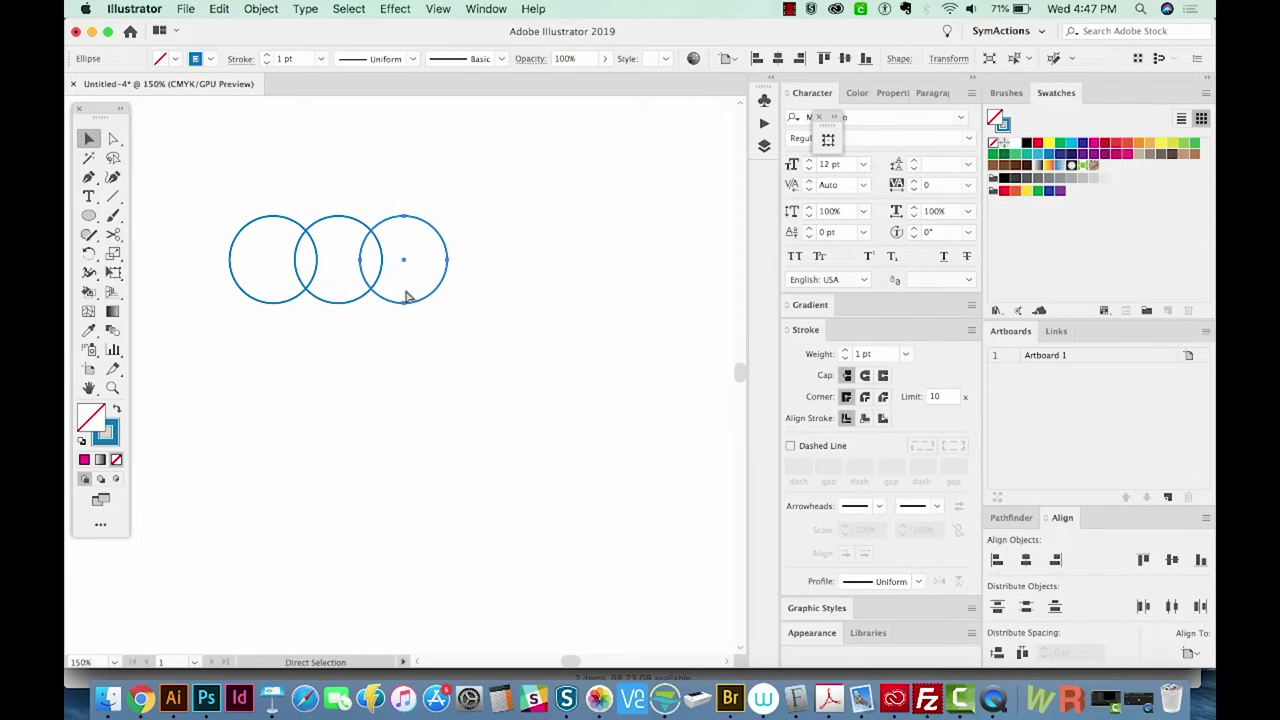
Select all three circles and set their stroke to None.
key(super+a)
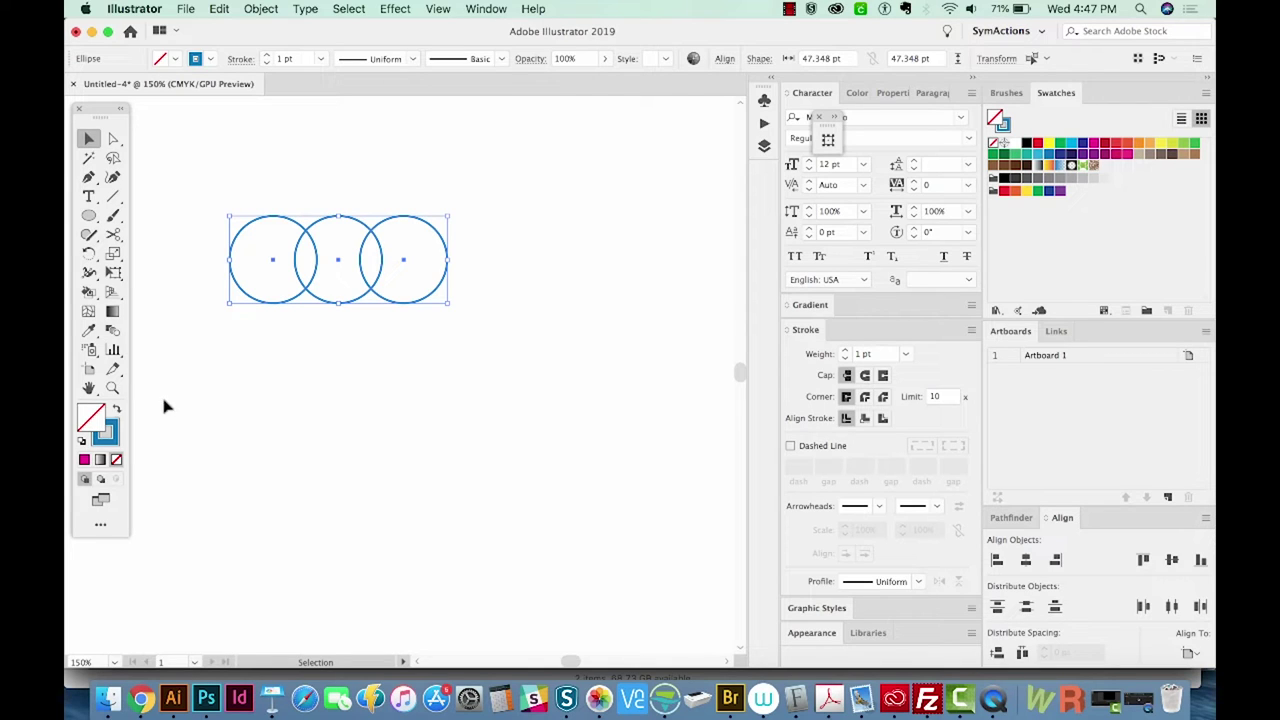
click(110, 432)
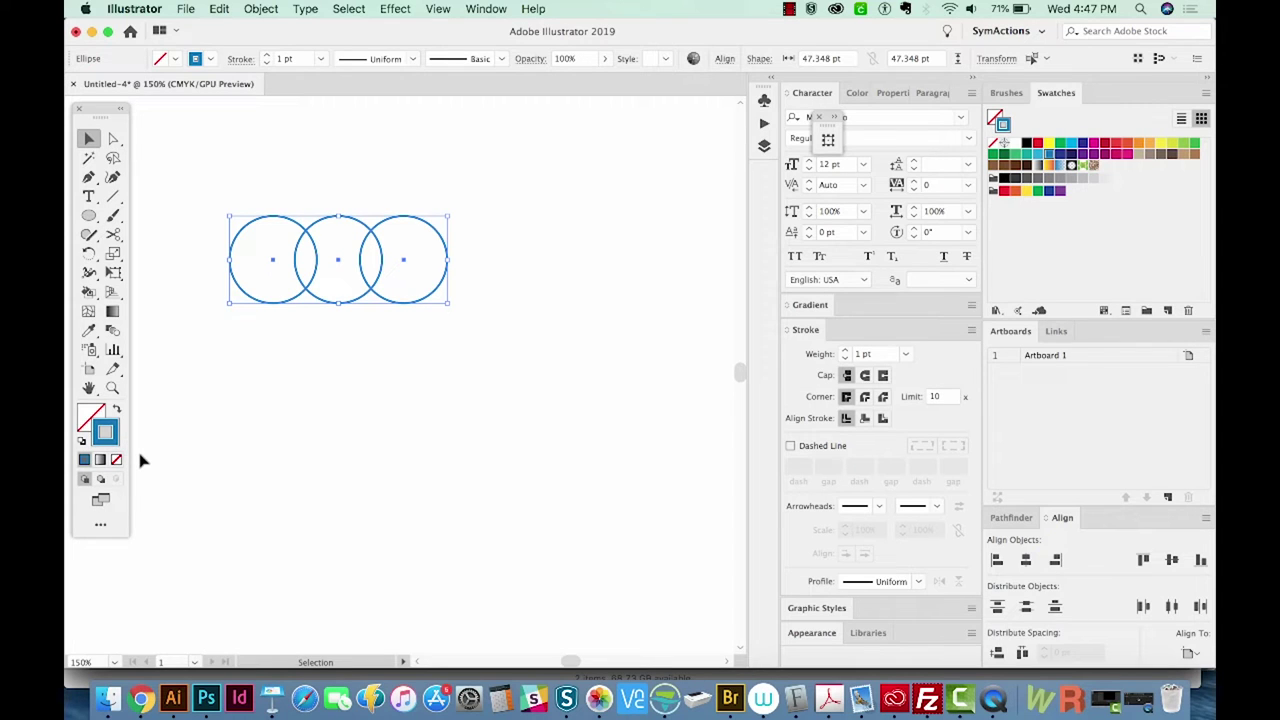
key(slash)
key(k)
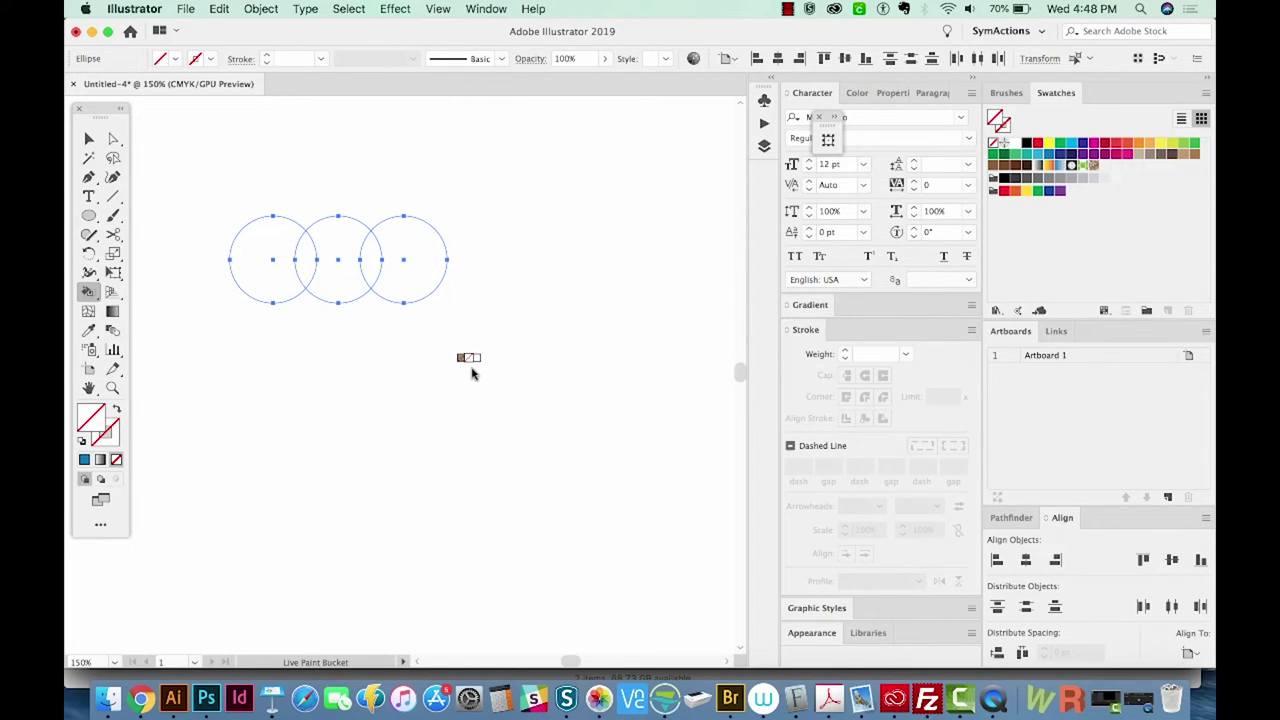
Live-paint the regions left to right: red, yellow overlap, green, cyan overlap, blue.
key(Right)
key(Right)
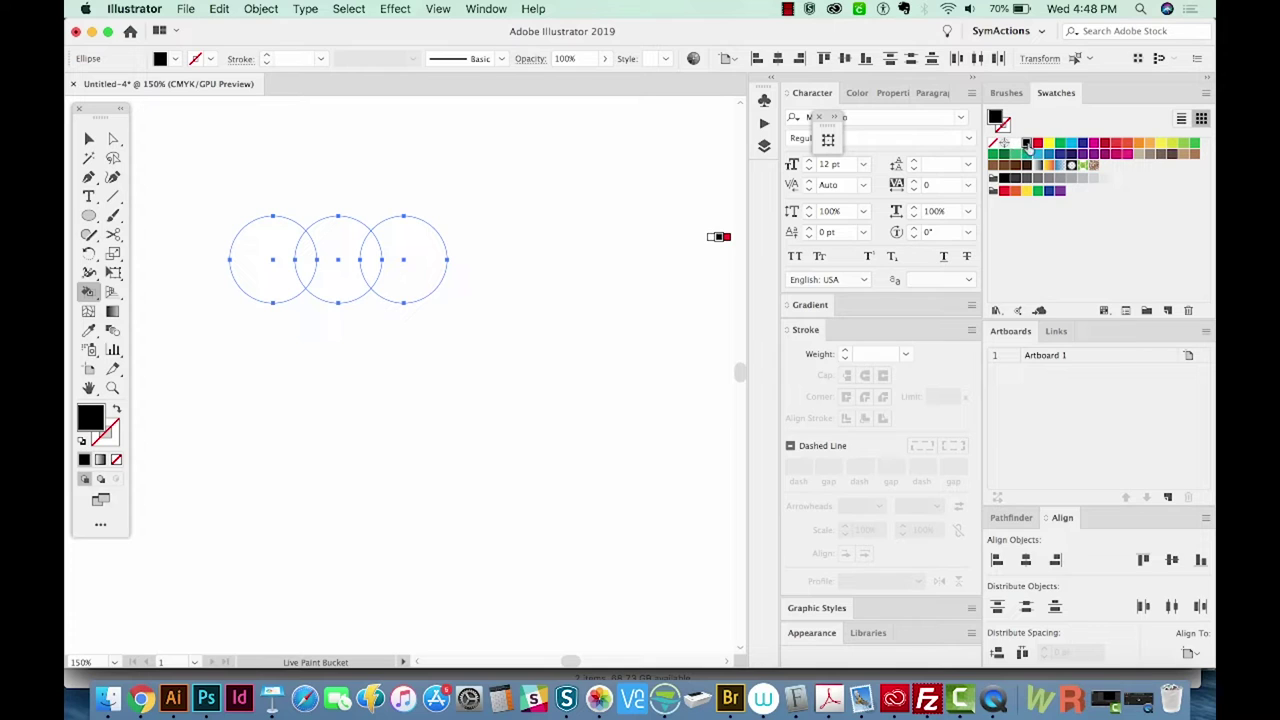
key(Right)
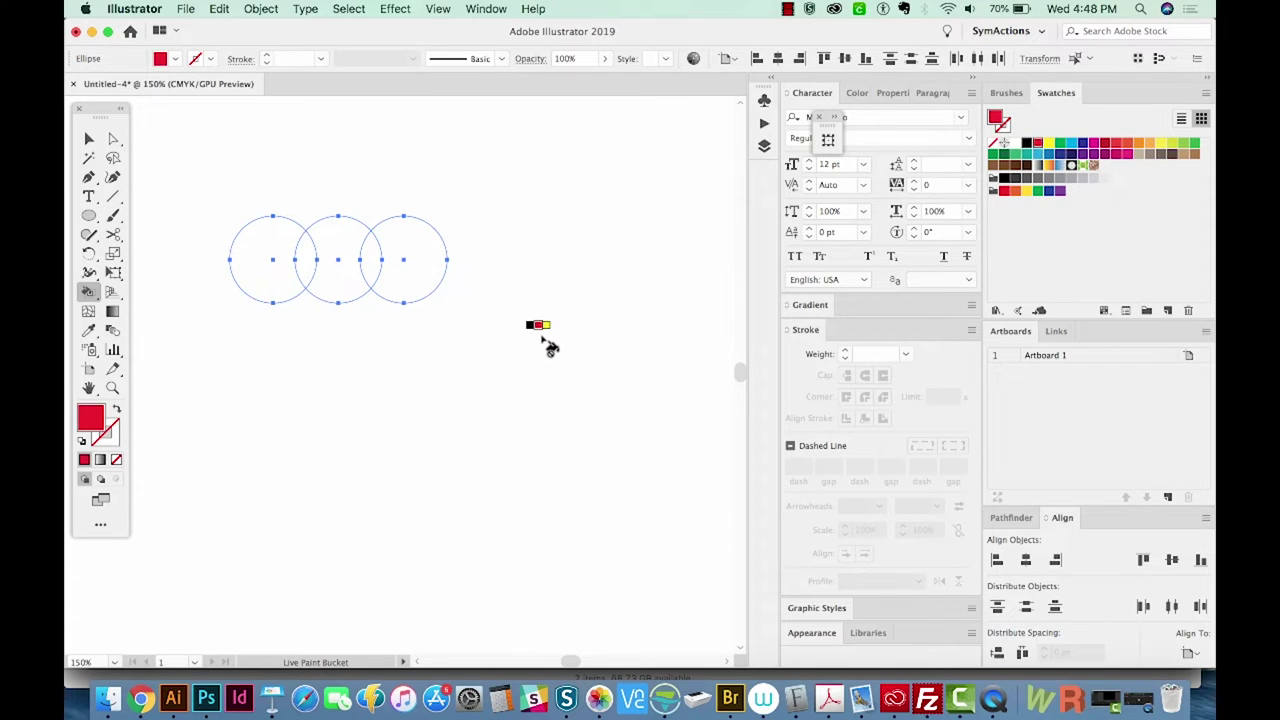
click(276, 285)
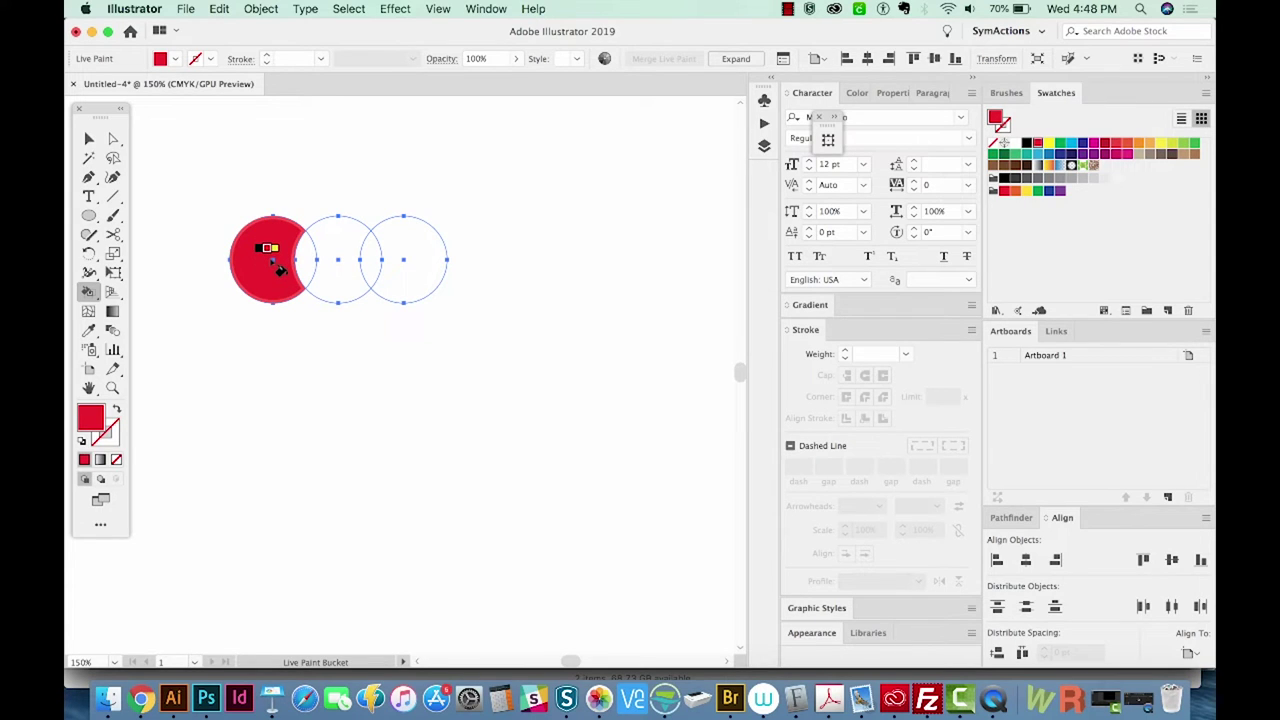
key(Right)
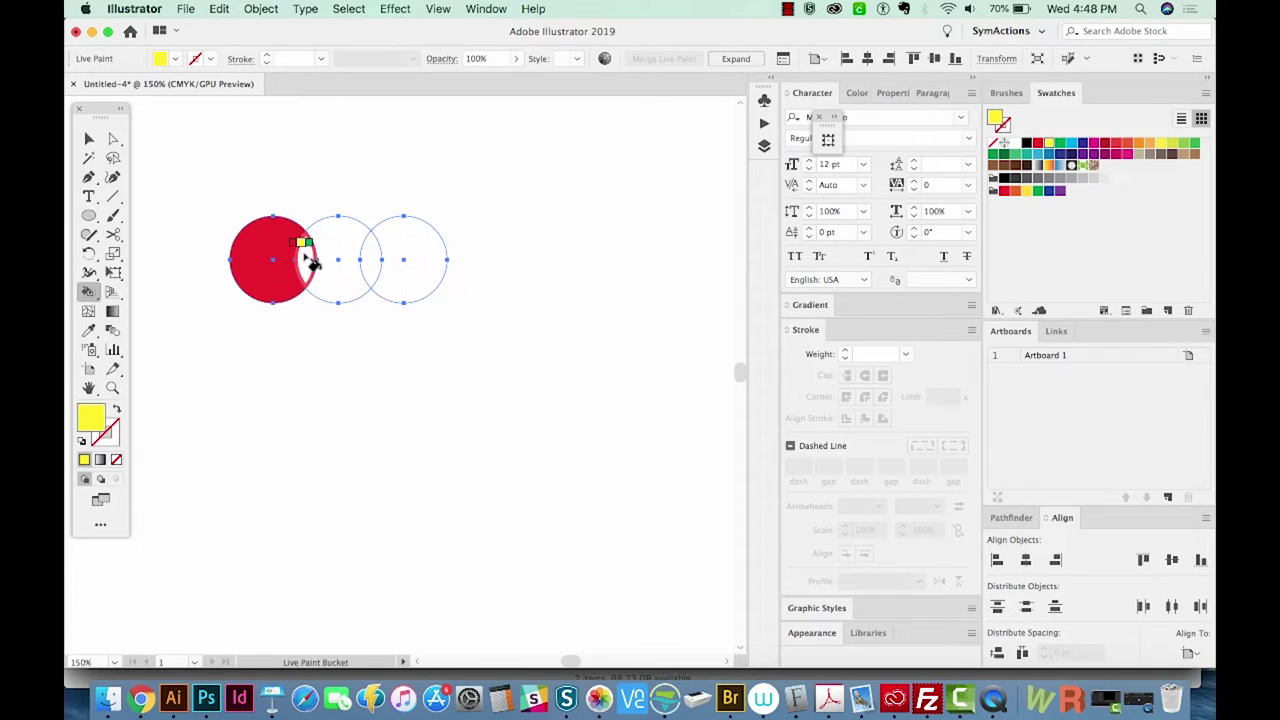
click(312, 262)
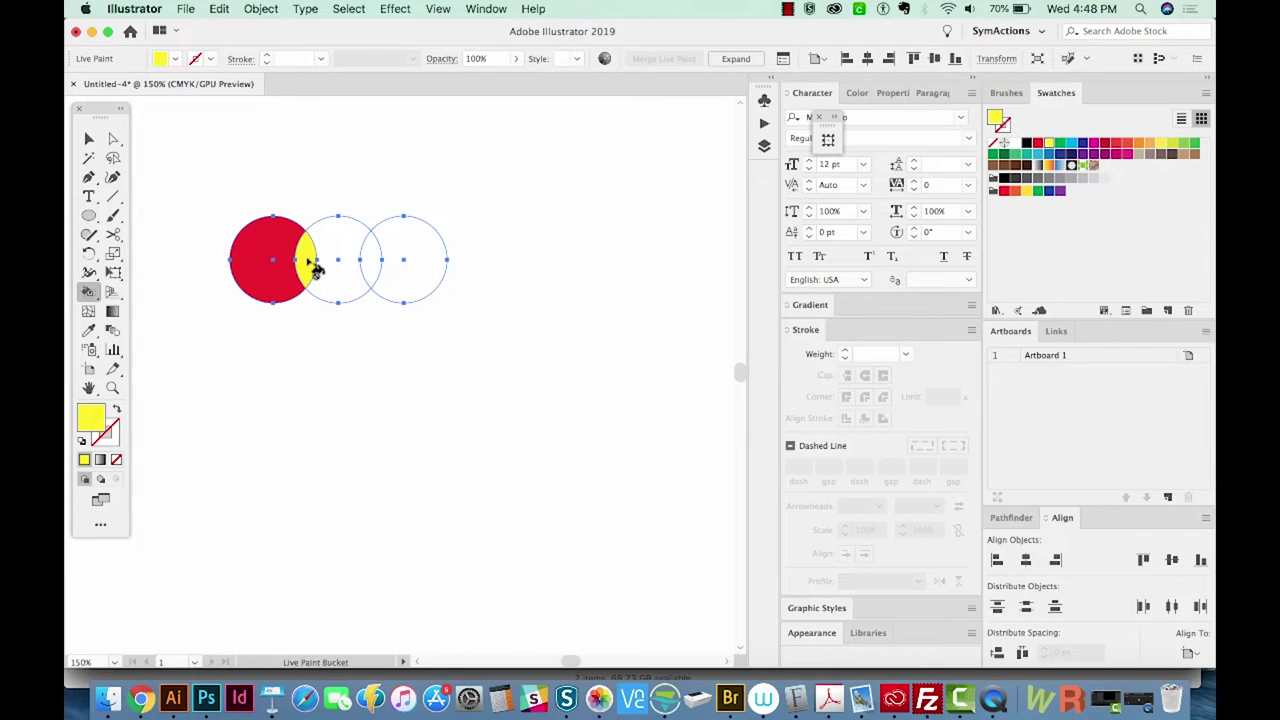
key(Right)
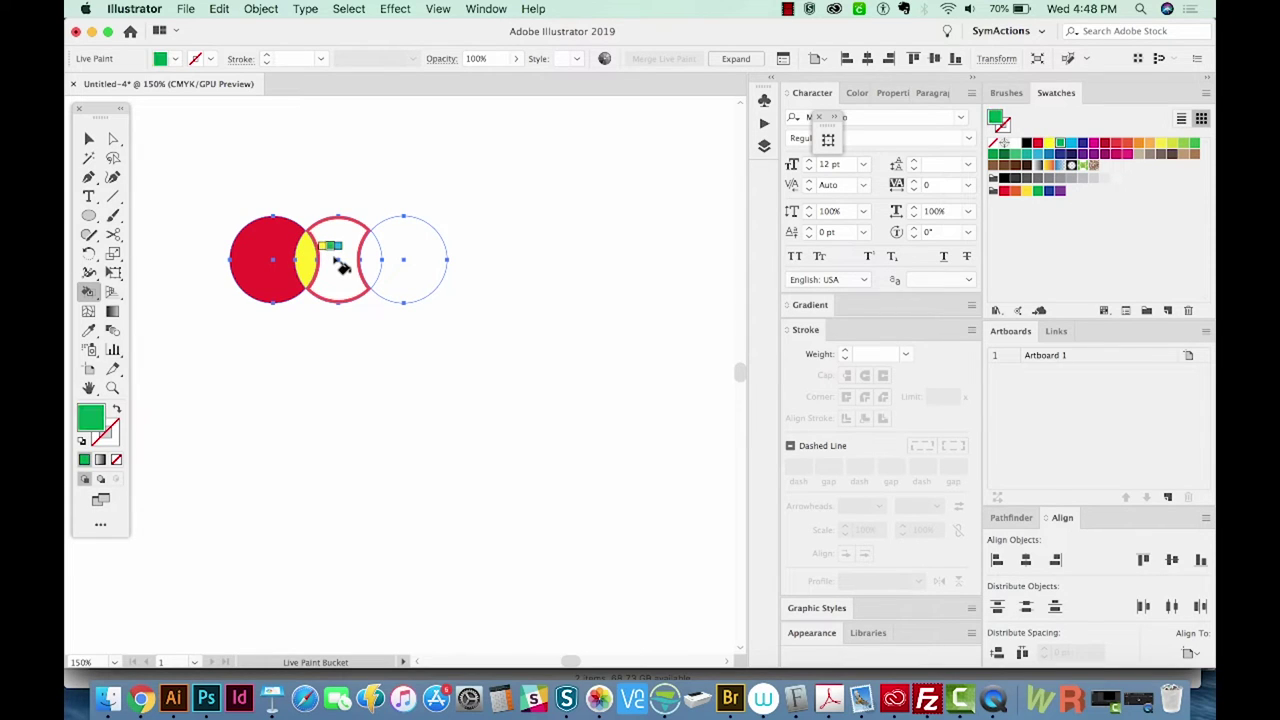
click(341, 265)
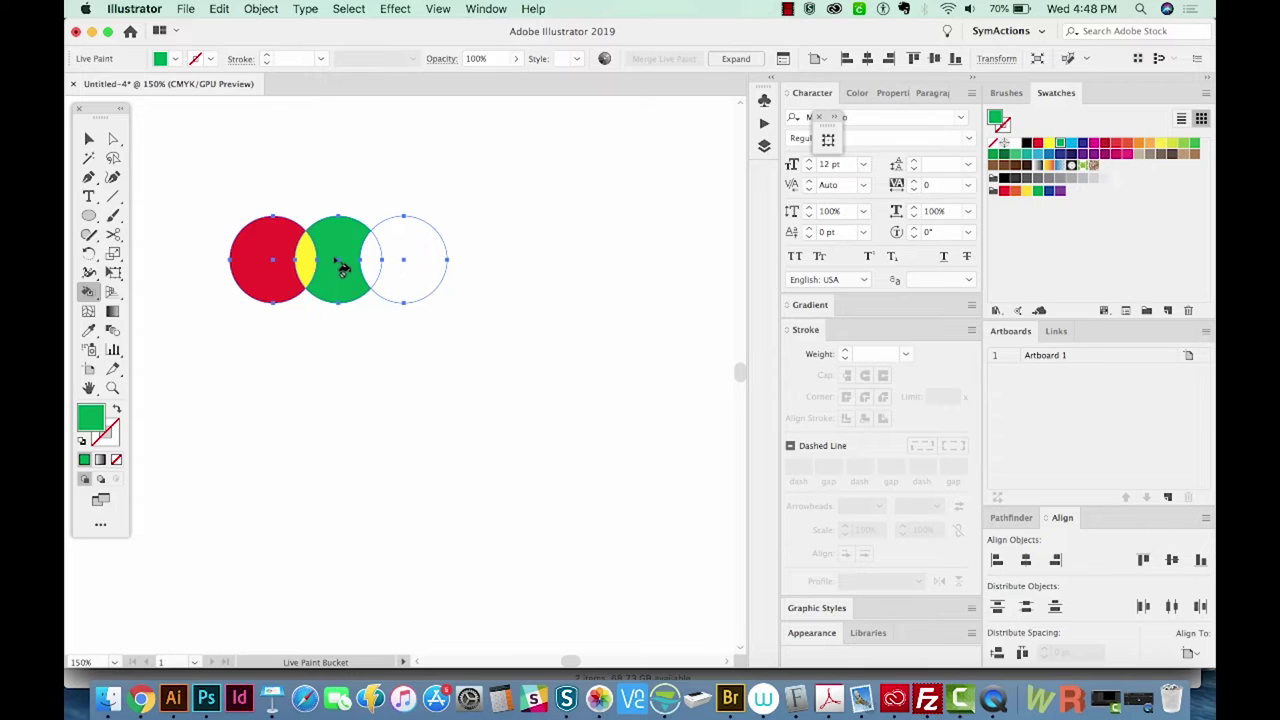
key(Right)
click(368, 262)
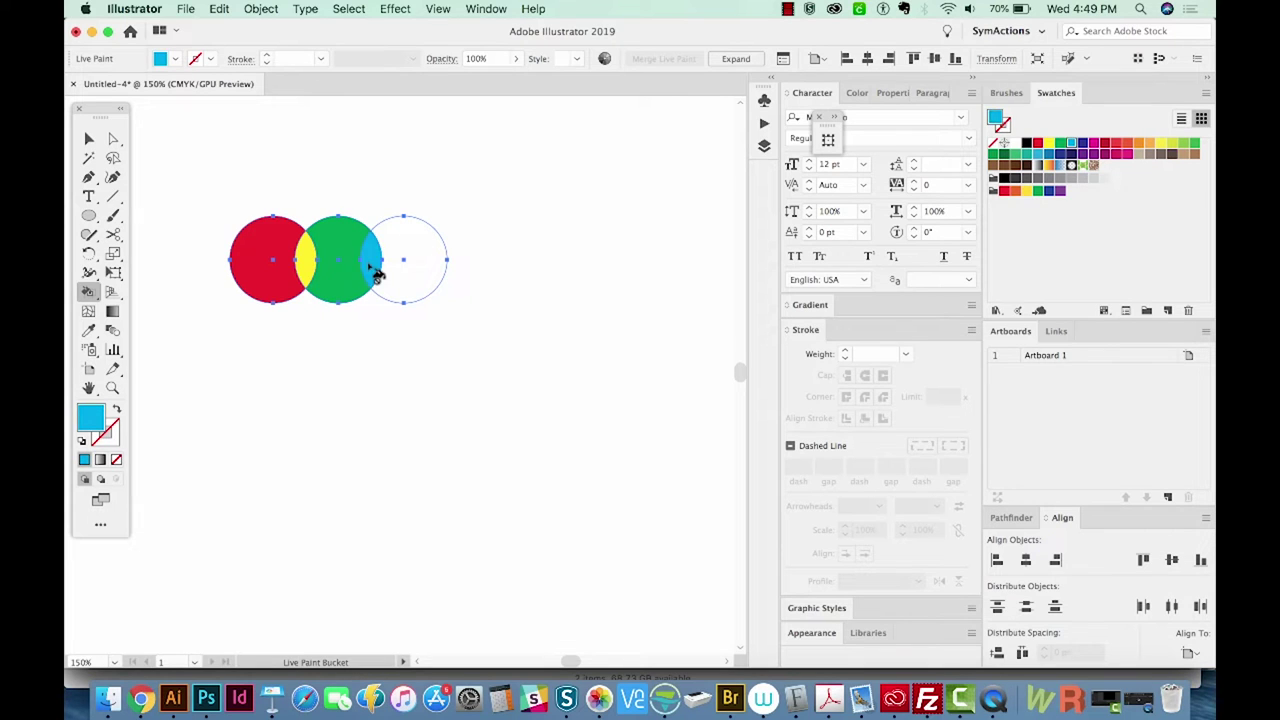
key(Right)
click(408, 280)
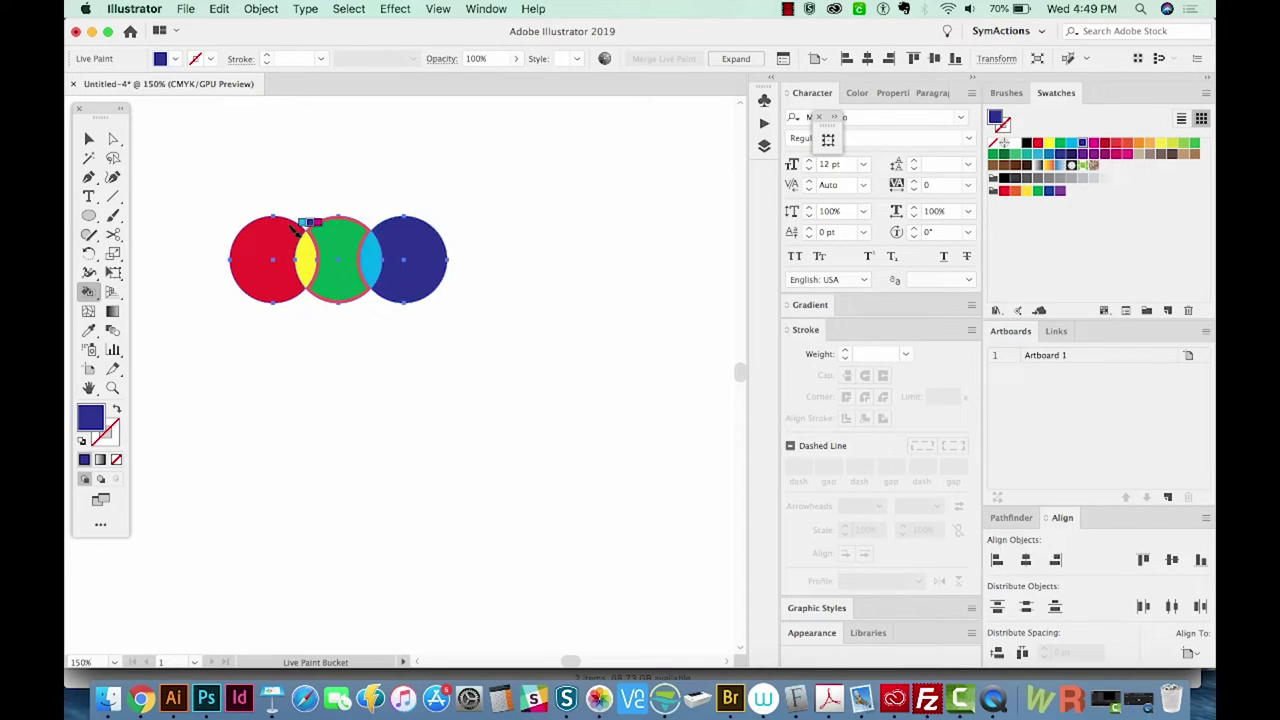
Draw a blue circle below the group and add an overlapping magenta copy to its right.
key(l)
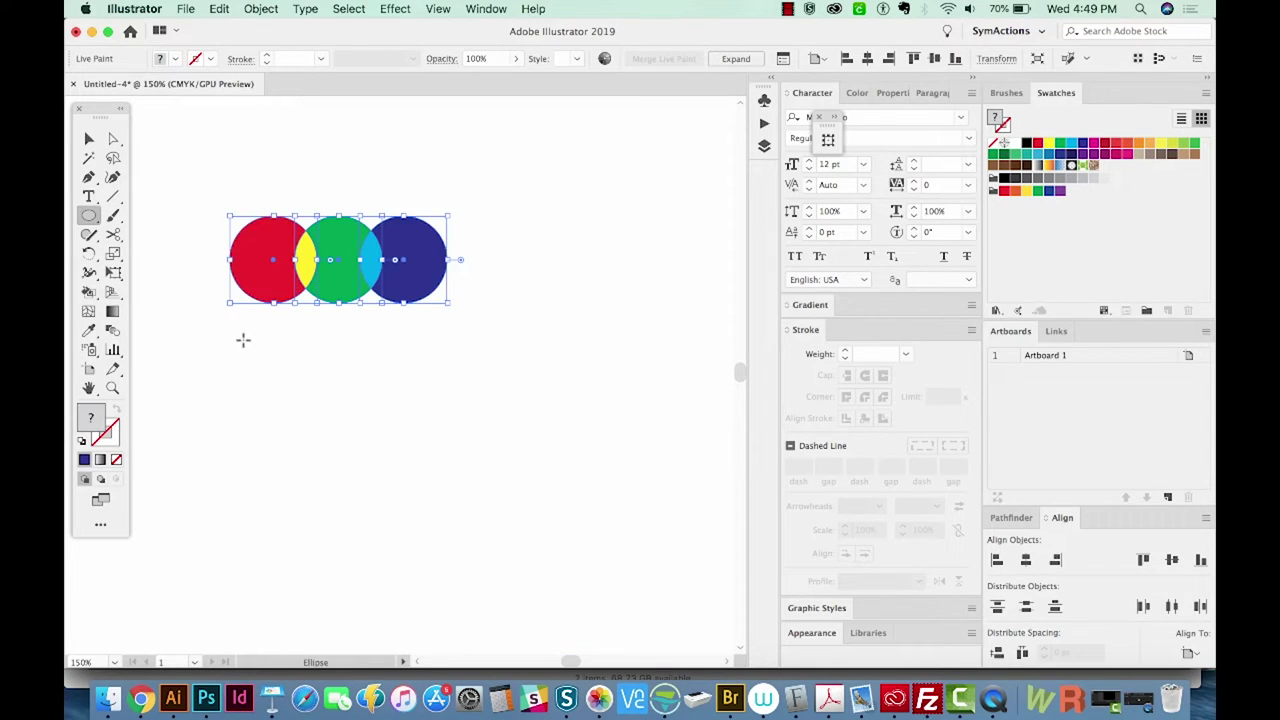
drag(243, 341, 340, 434)
key(v)
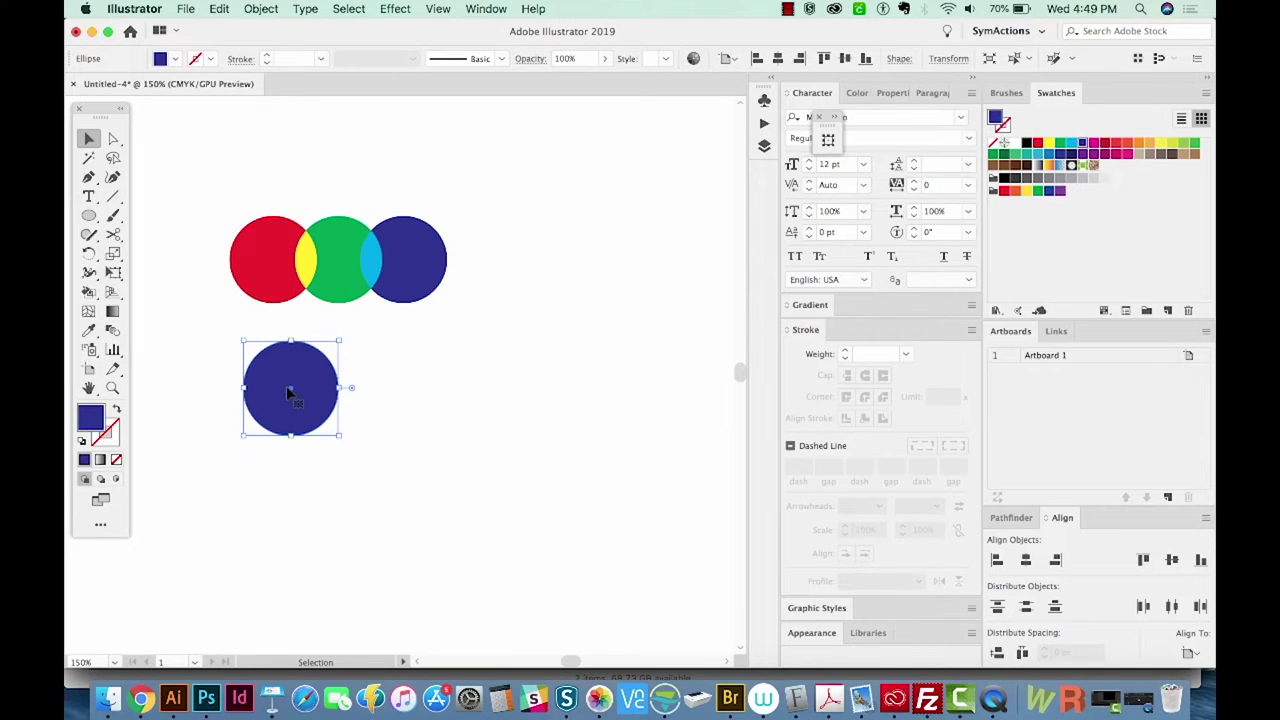
drag(288, 393, 348, 391)
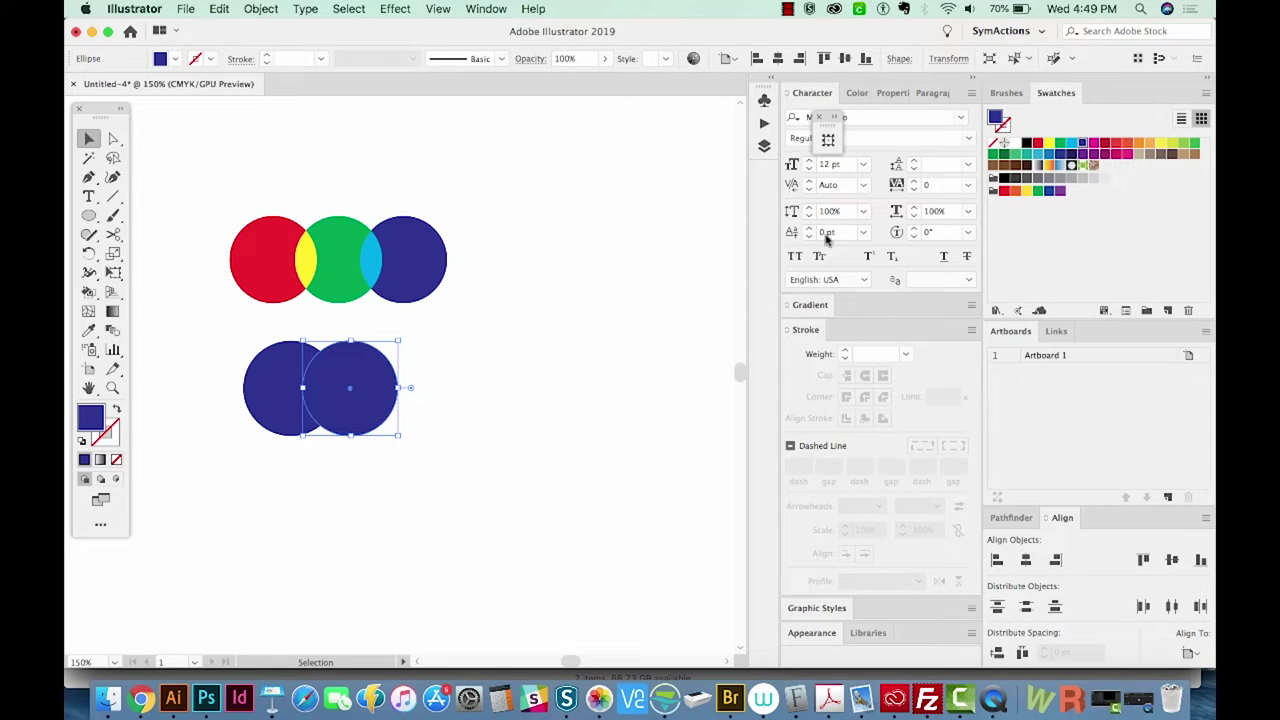
click(1093, 145)
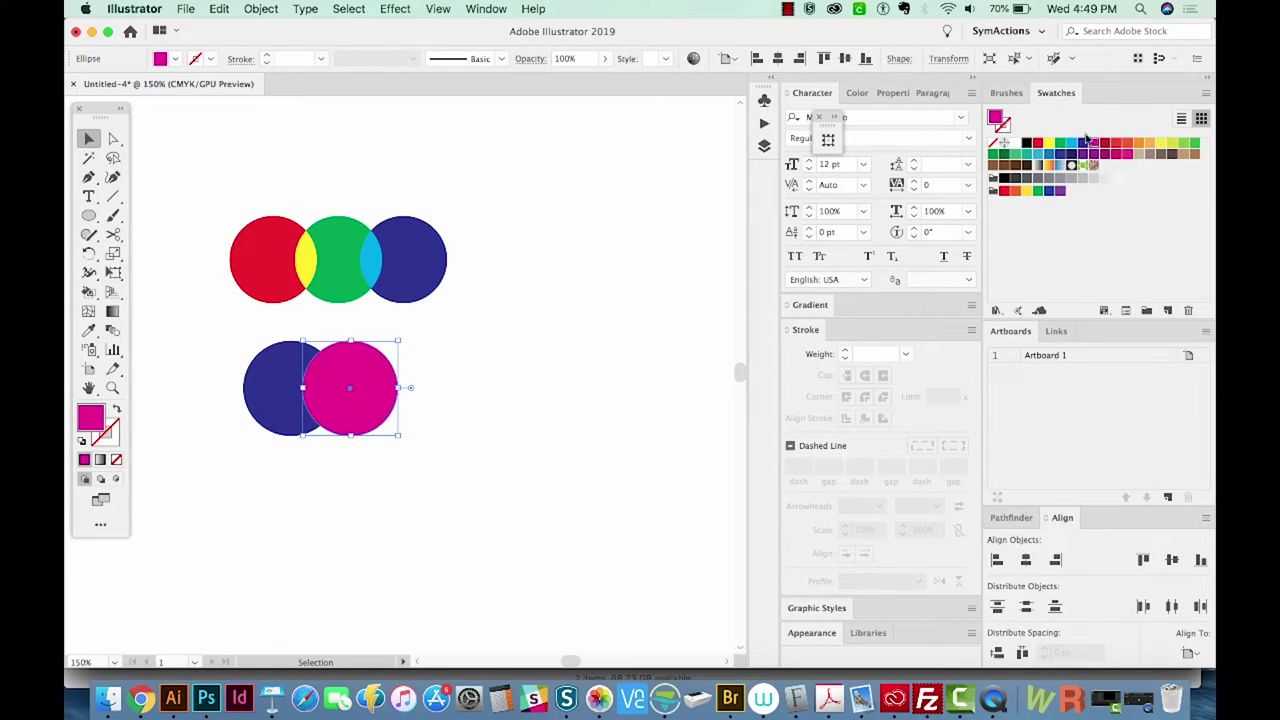
Select both lower circles and live-paint their overlap cyan.
click(284, 390)
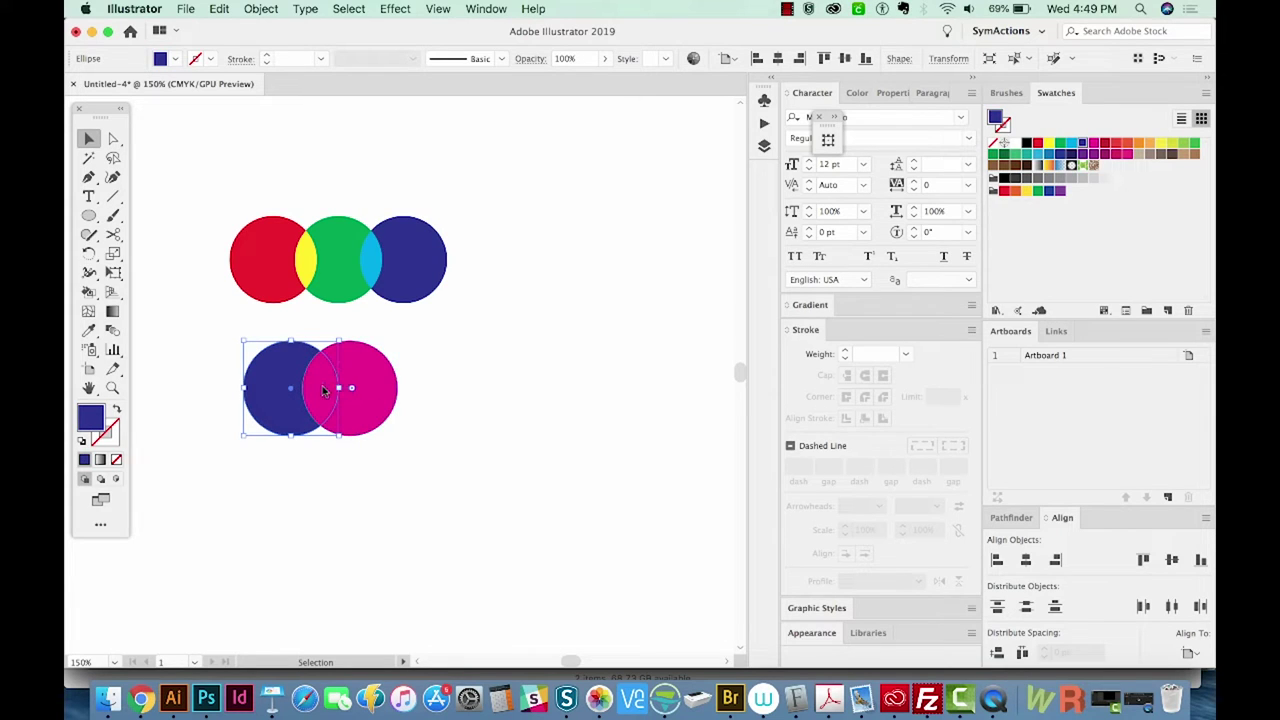
click(322, 268)
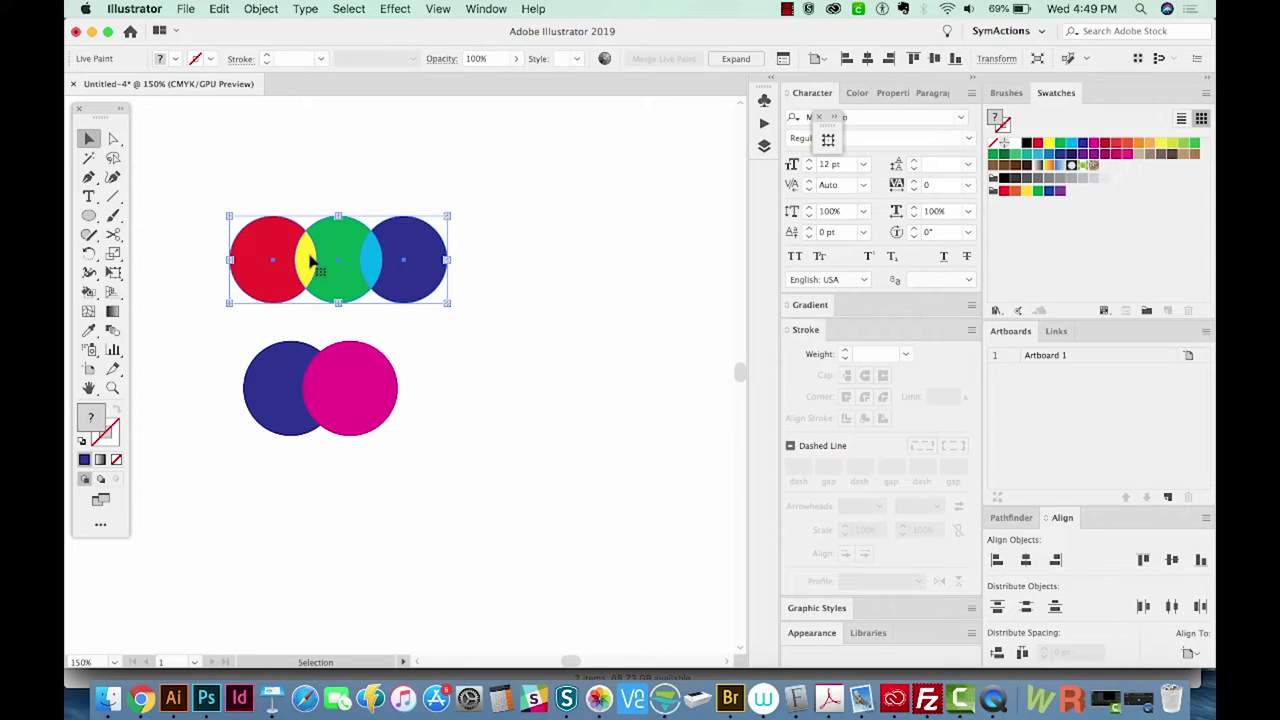
click(446, 324)
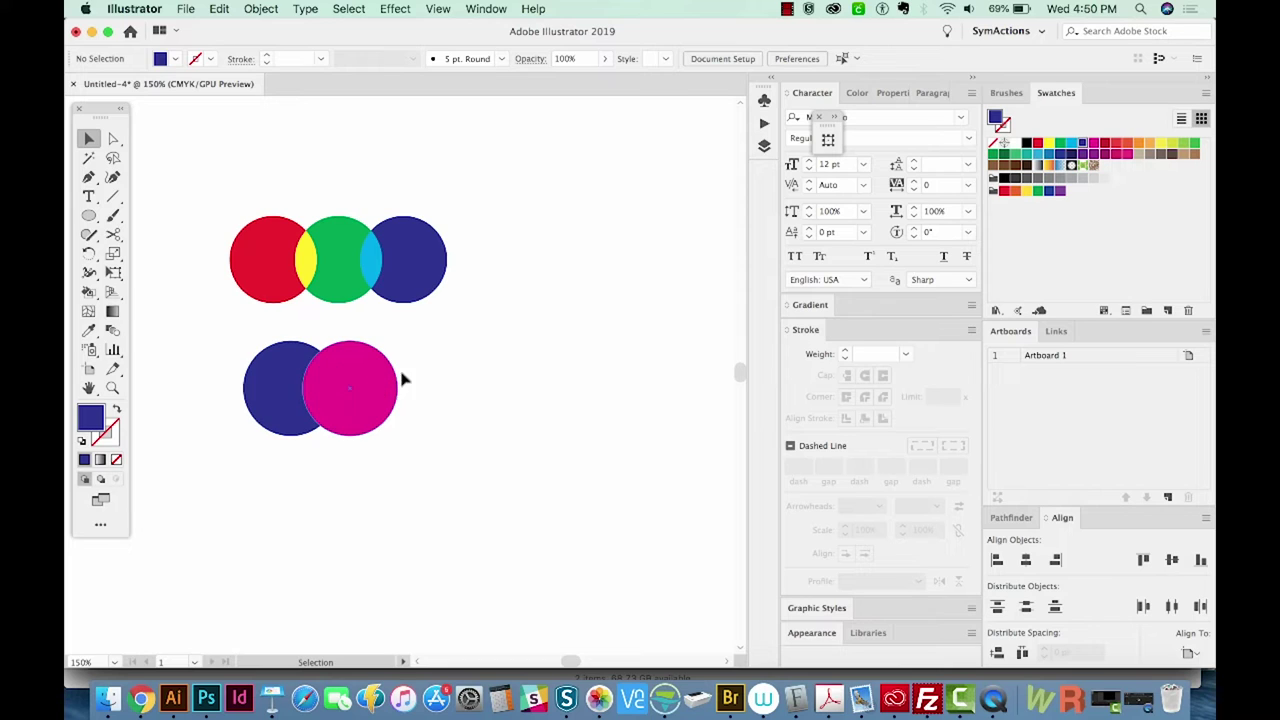
drag(437, 349, 260, 468)
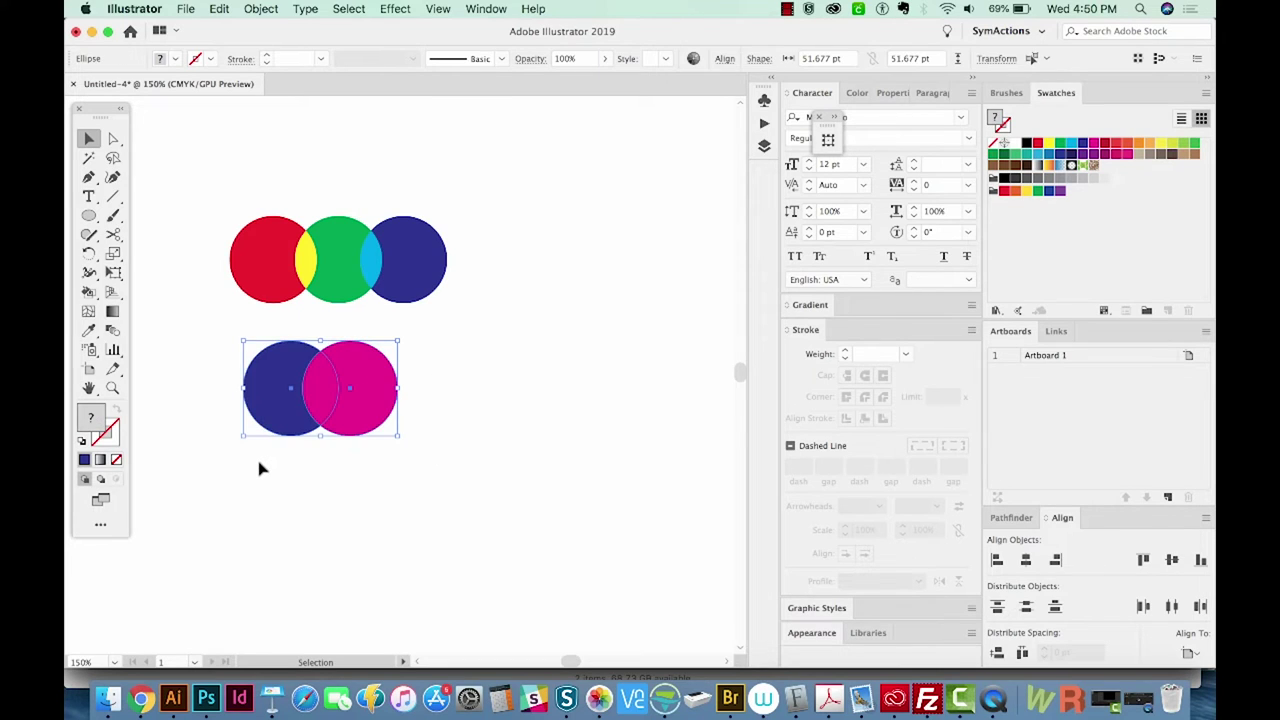
key(k)
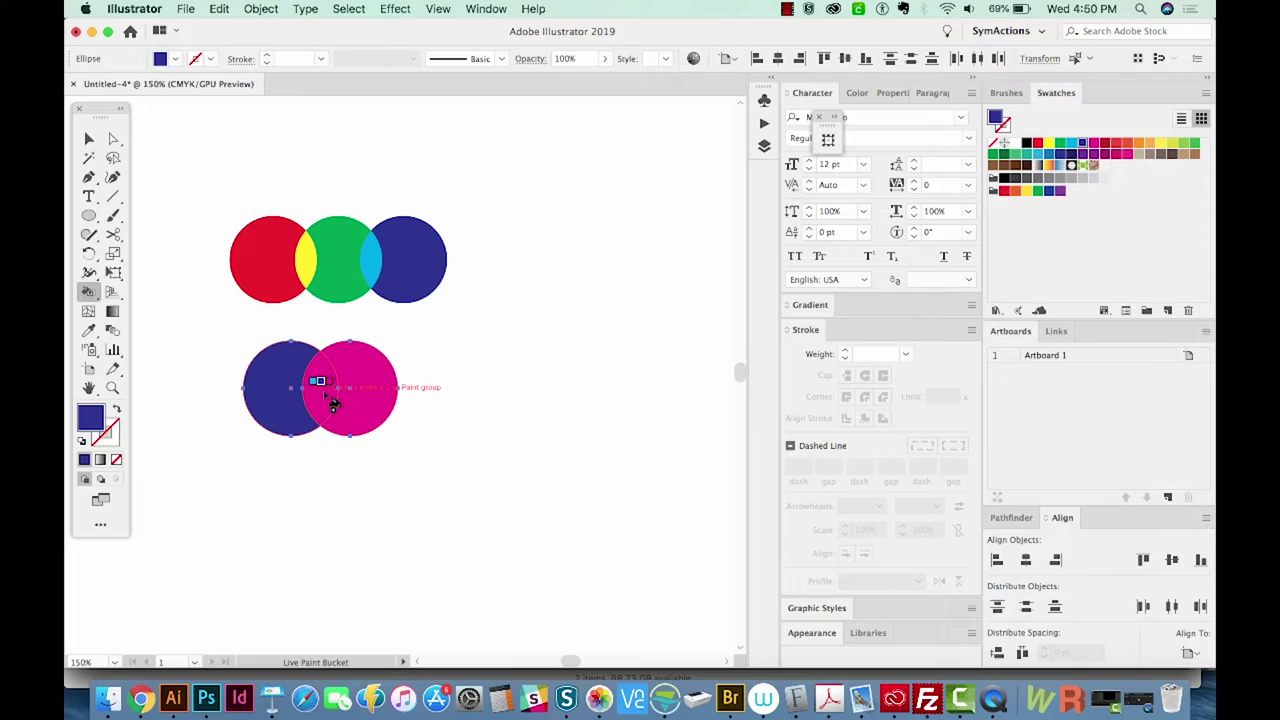
key(Left)
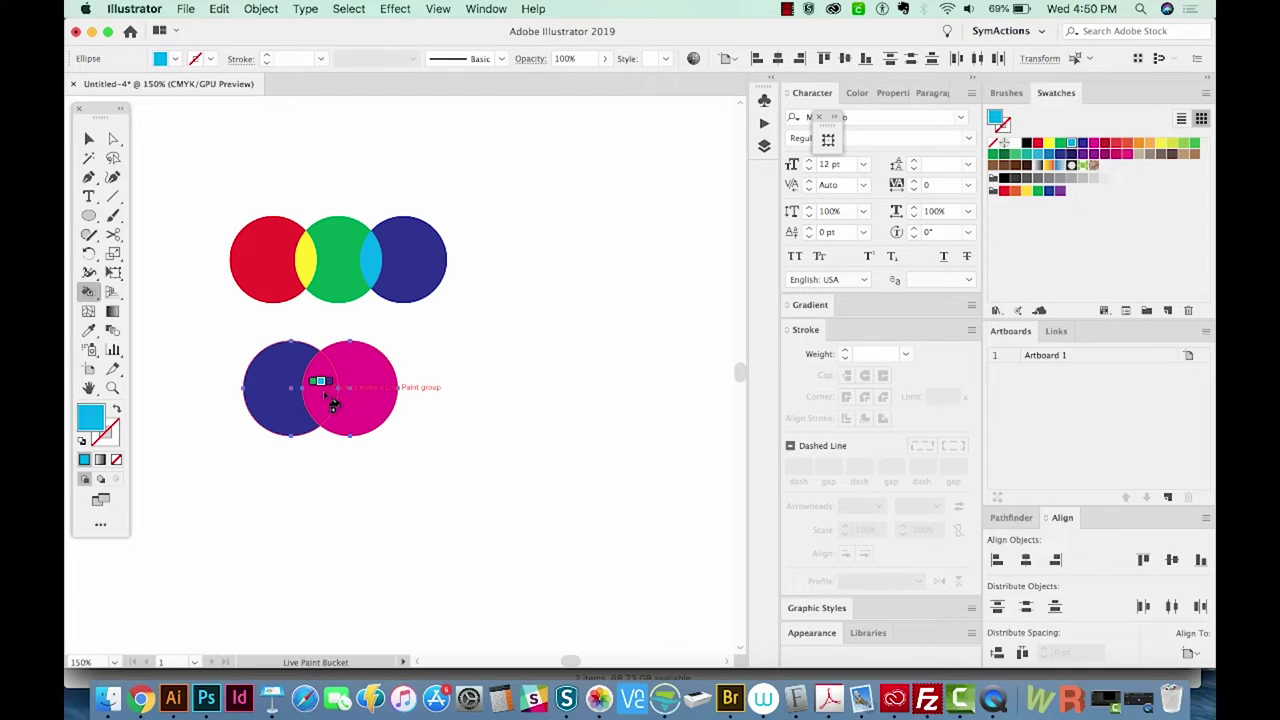
click(332, 403)
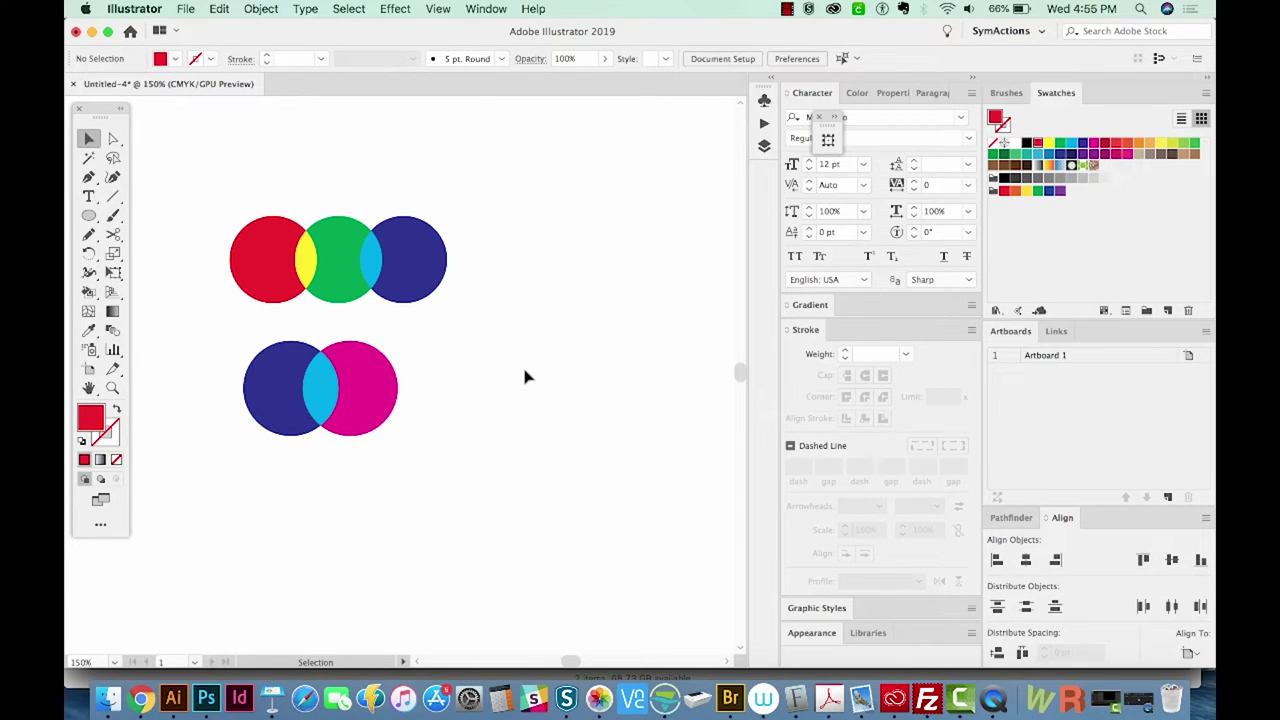
Draw two overlapping unfilled freehand ovals with the Pencil and select both.
key(n)
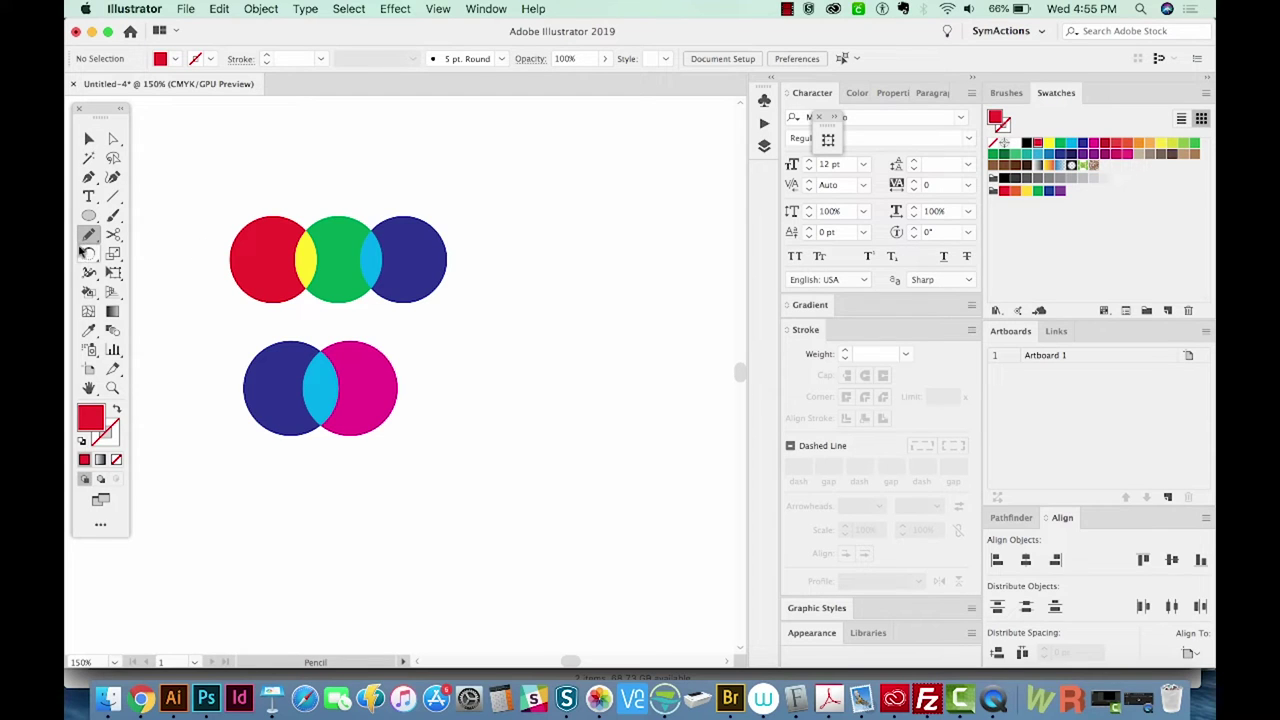
key(slash)
mouse_move(627, 359)
mouse_down()
mouse_move(584, 331)
mouse_move(512, 388)
mouse_move(561, 458)
mouse_move(597, 434)
mouse_move(622, 387)
mouse_move(617, 348)
mouse_up()
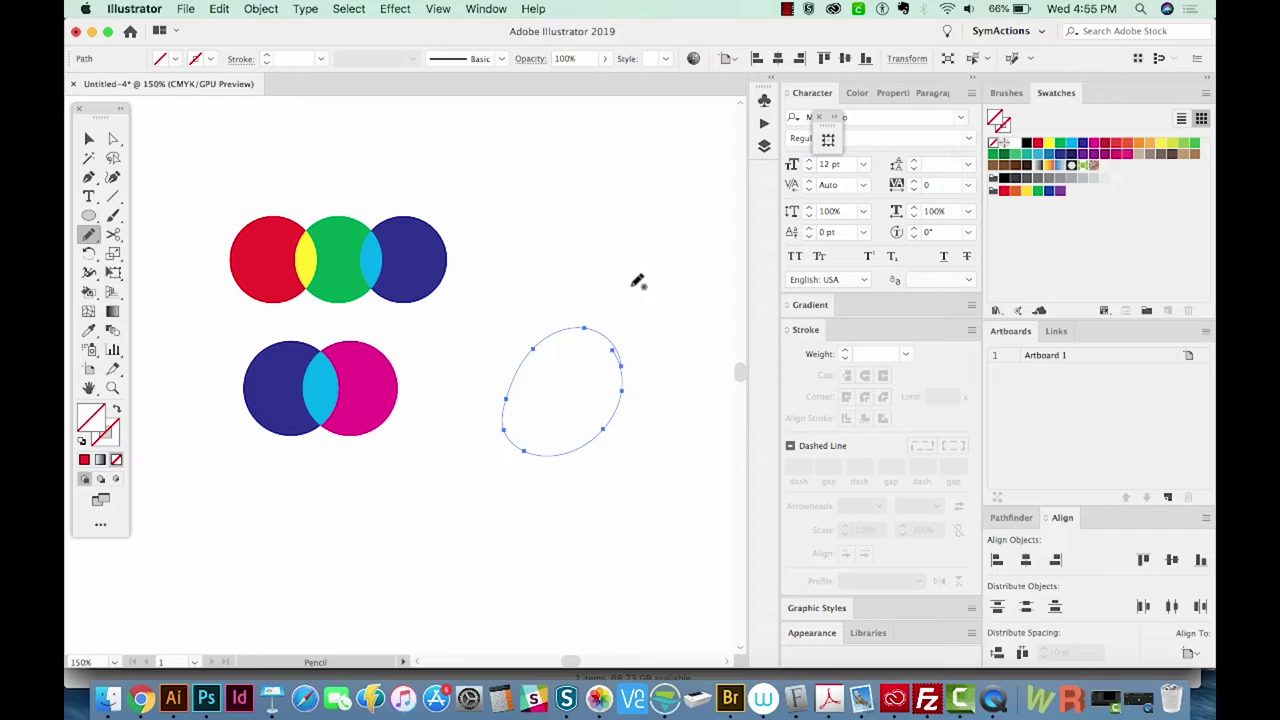
mouse_move(637, 278)
mouse_down()
mouse_move(599, 316)
mouse_move(593, 371)
mouse_move(651, 380)
mouse_move(679, 293)
mouse_move(614, 276)
mouse_up()
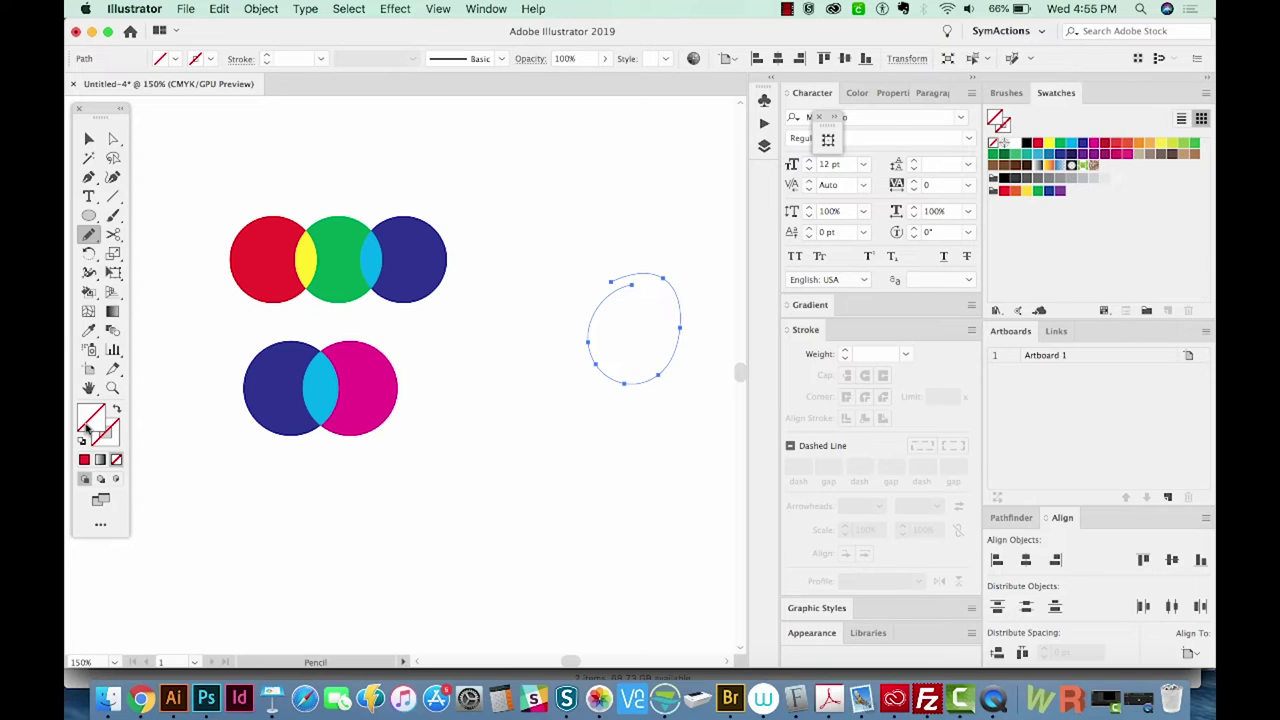
key(v)
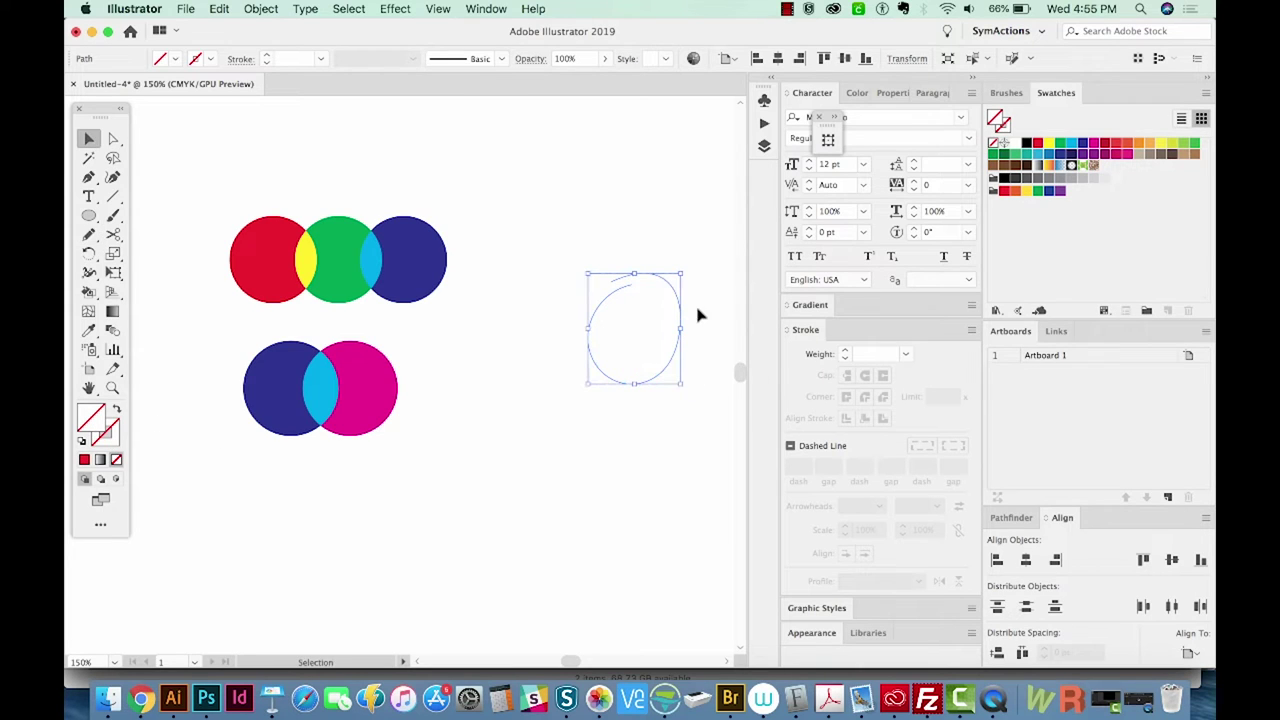
drag(598, 401, 504, 514)
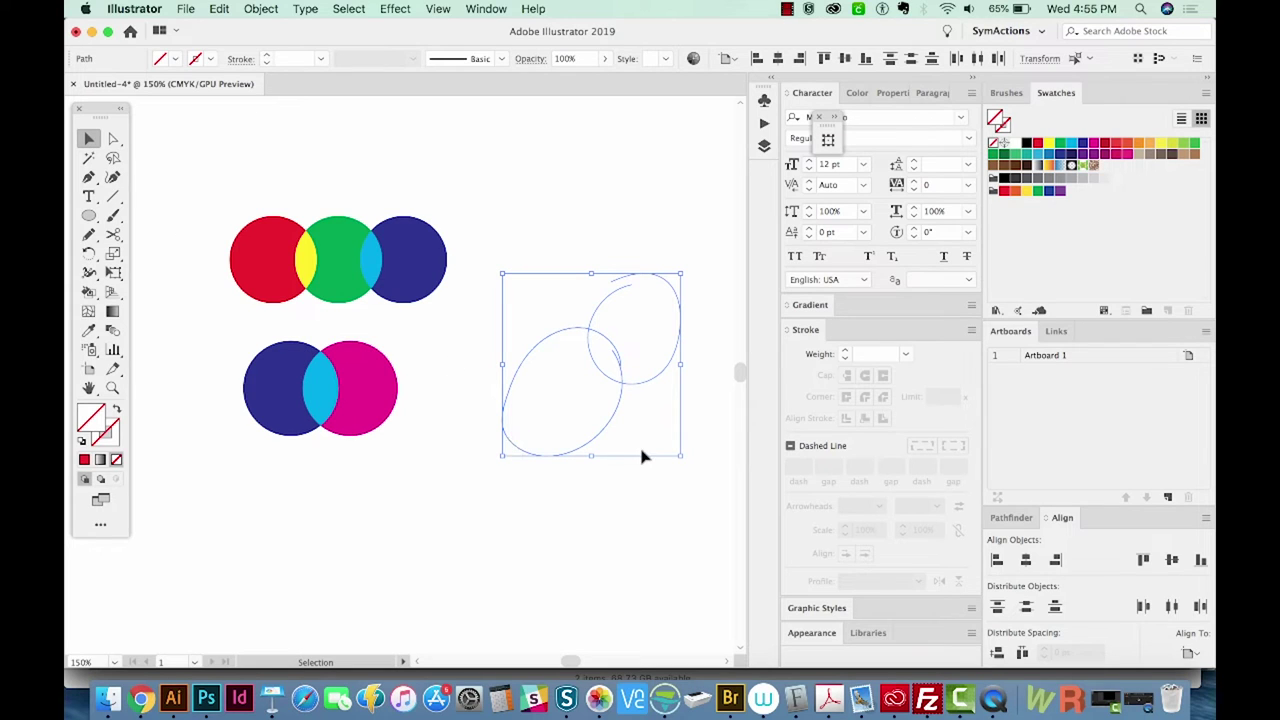
Make the two ovals a Live Paint group with green as the fill colour.
key(k)
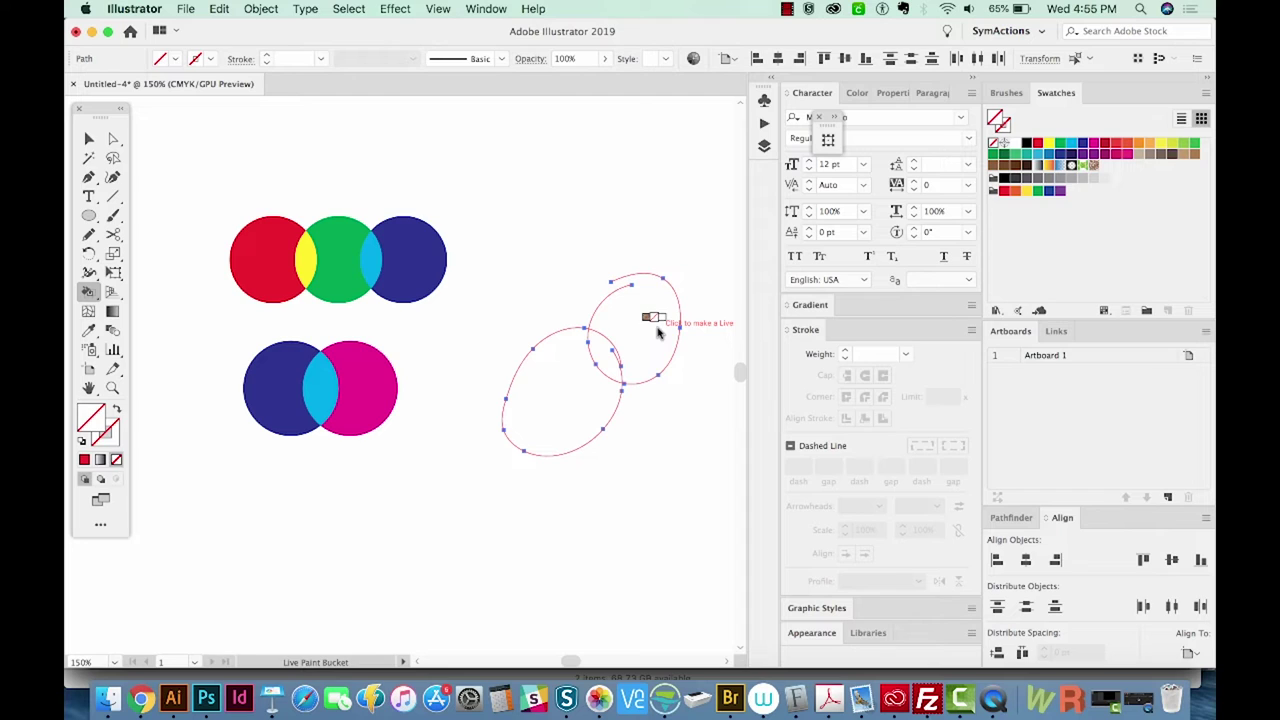
key(Right)
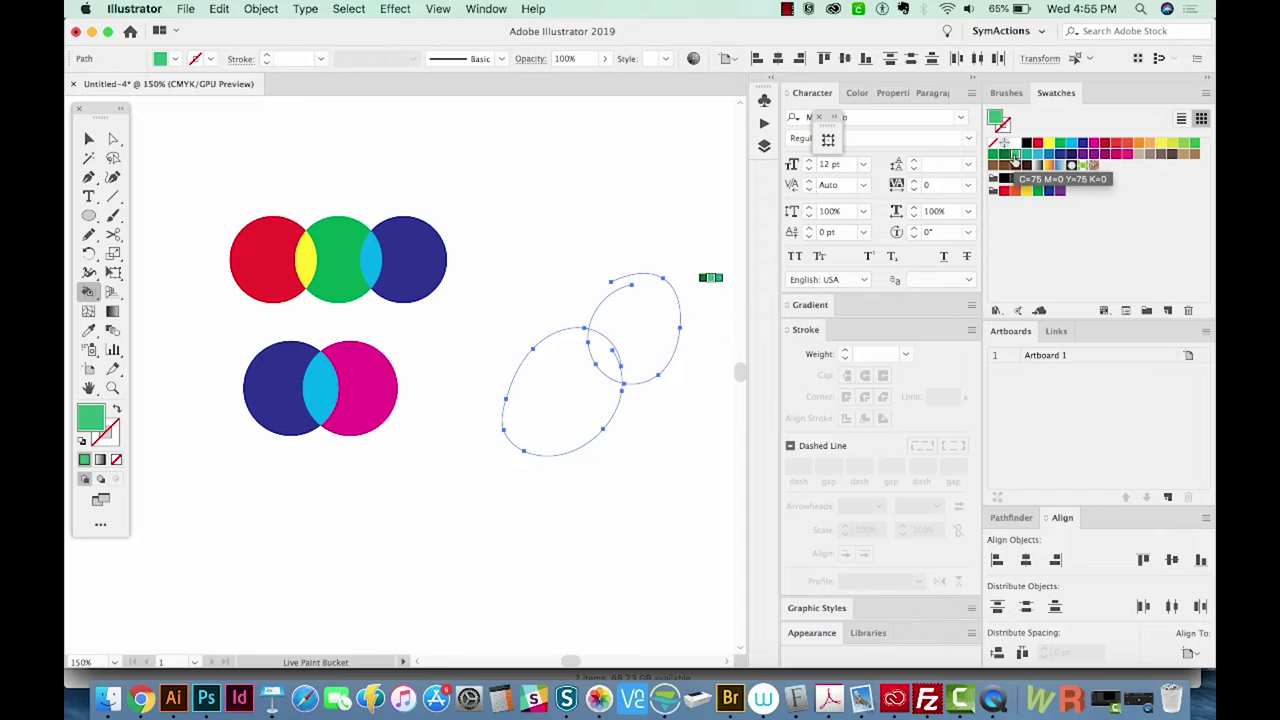
click(653, 333)
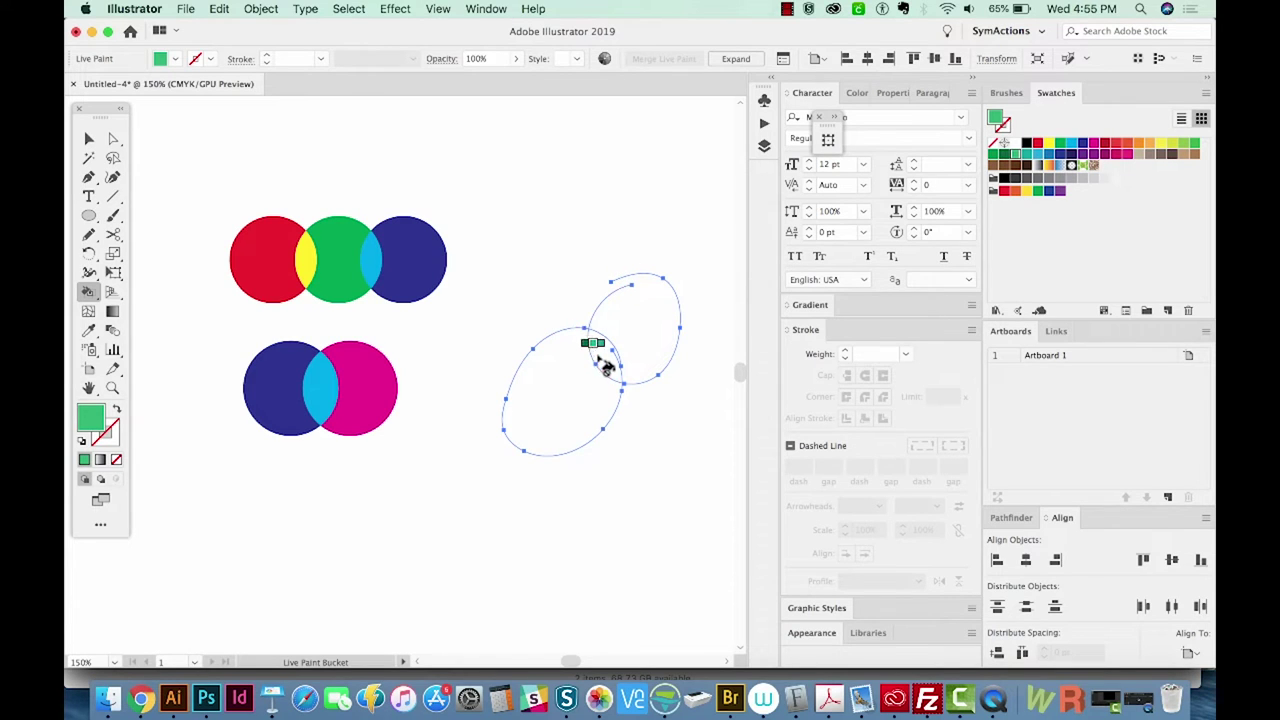
key(v)
key(k)
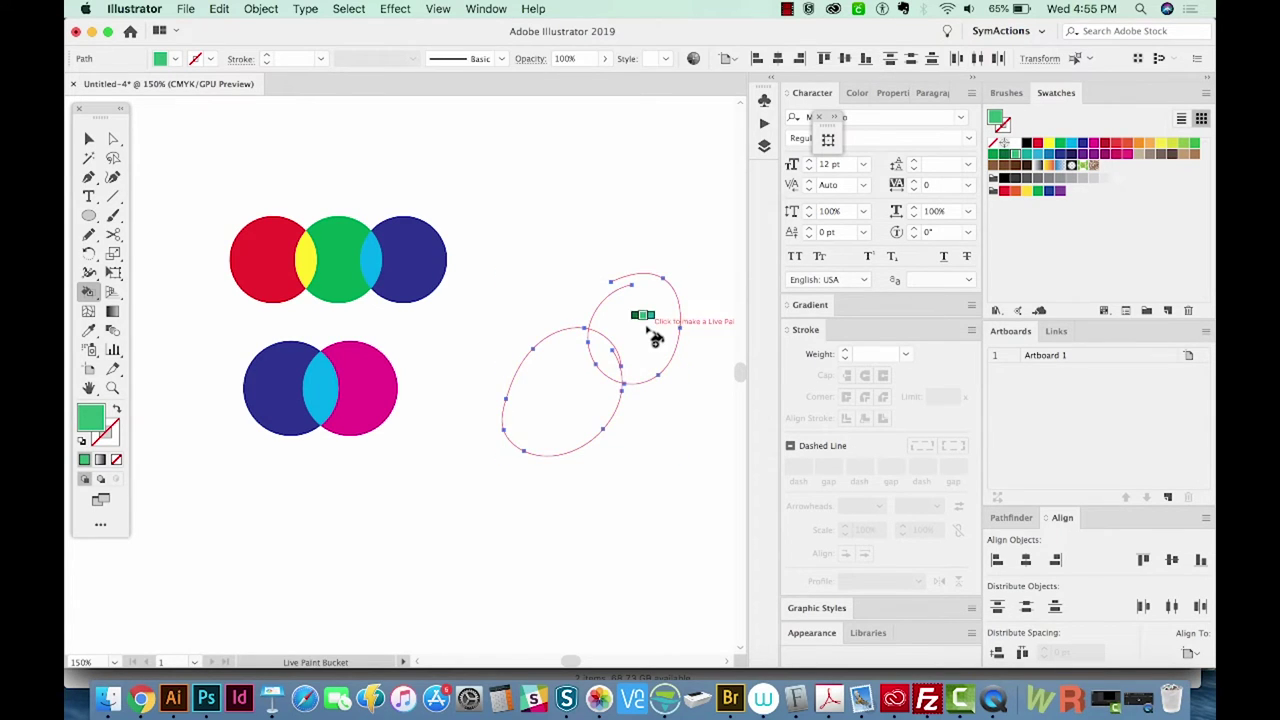
In Live Paint Gap Options, set Paint stops at to Large Gaps and save it as default.
click(258, 9)
mouse_move(303, 466)
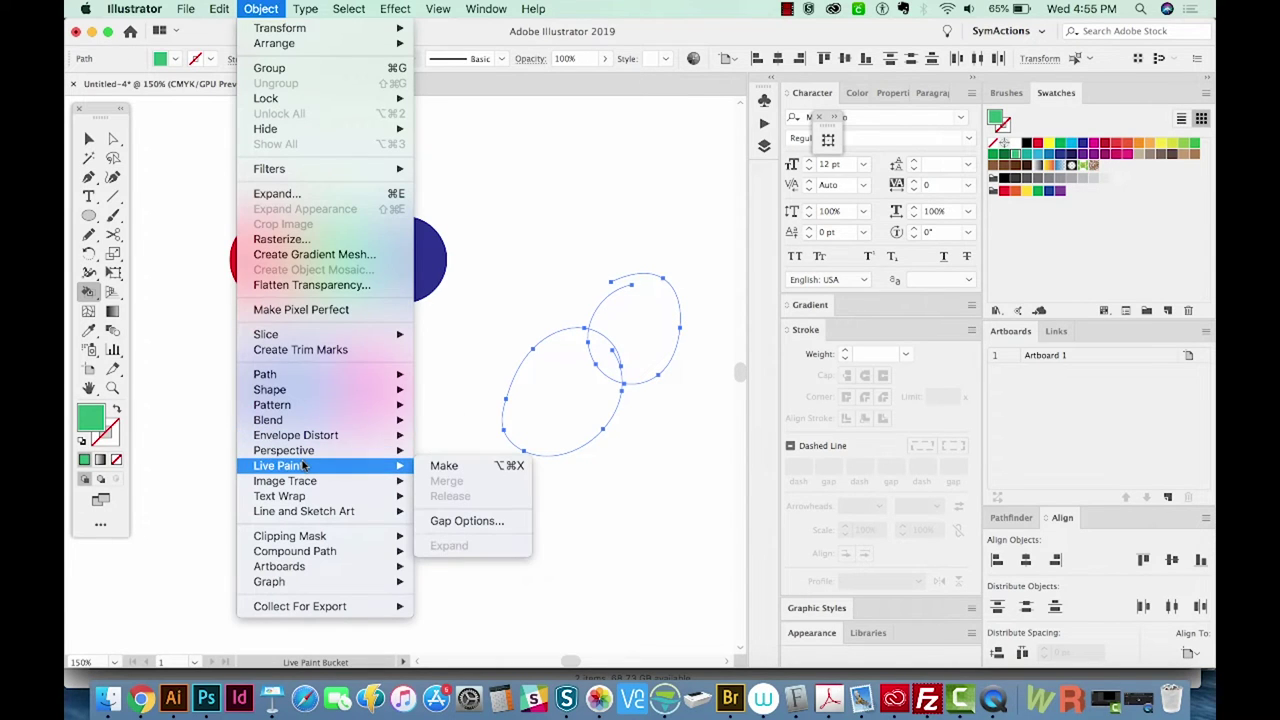
click(450, 527)
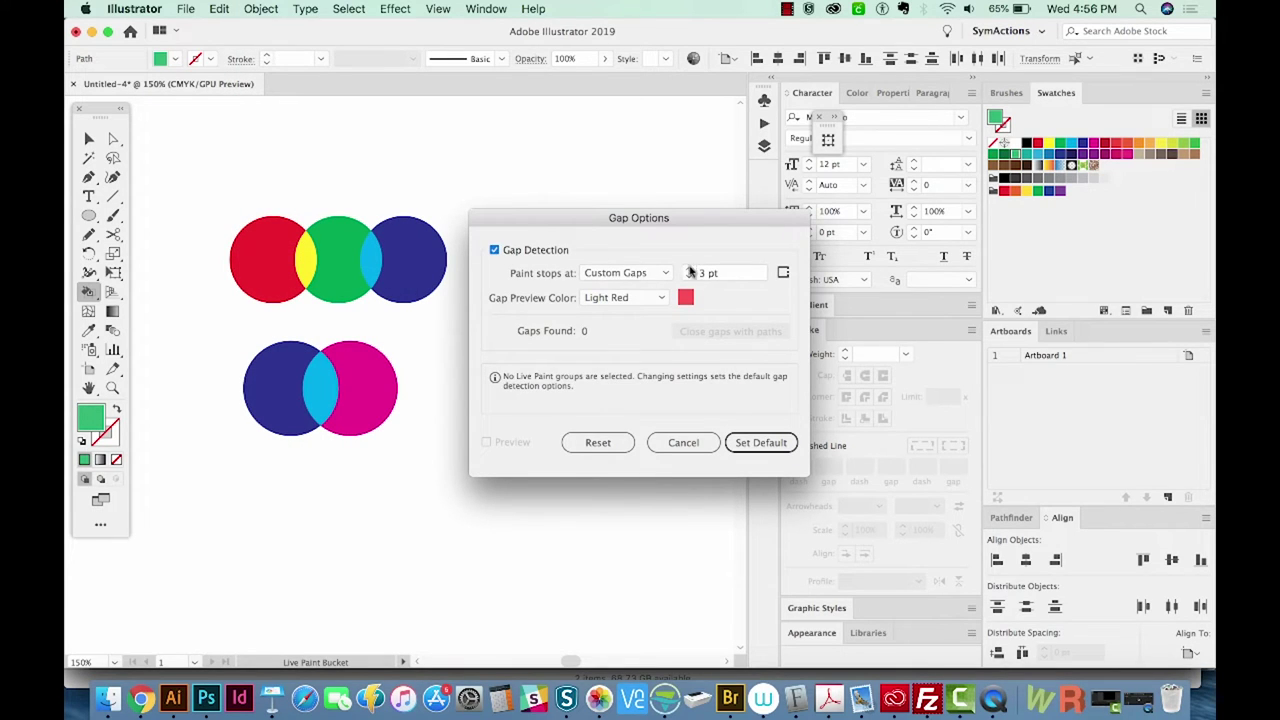
click(656, 272)
click(630, 328)
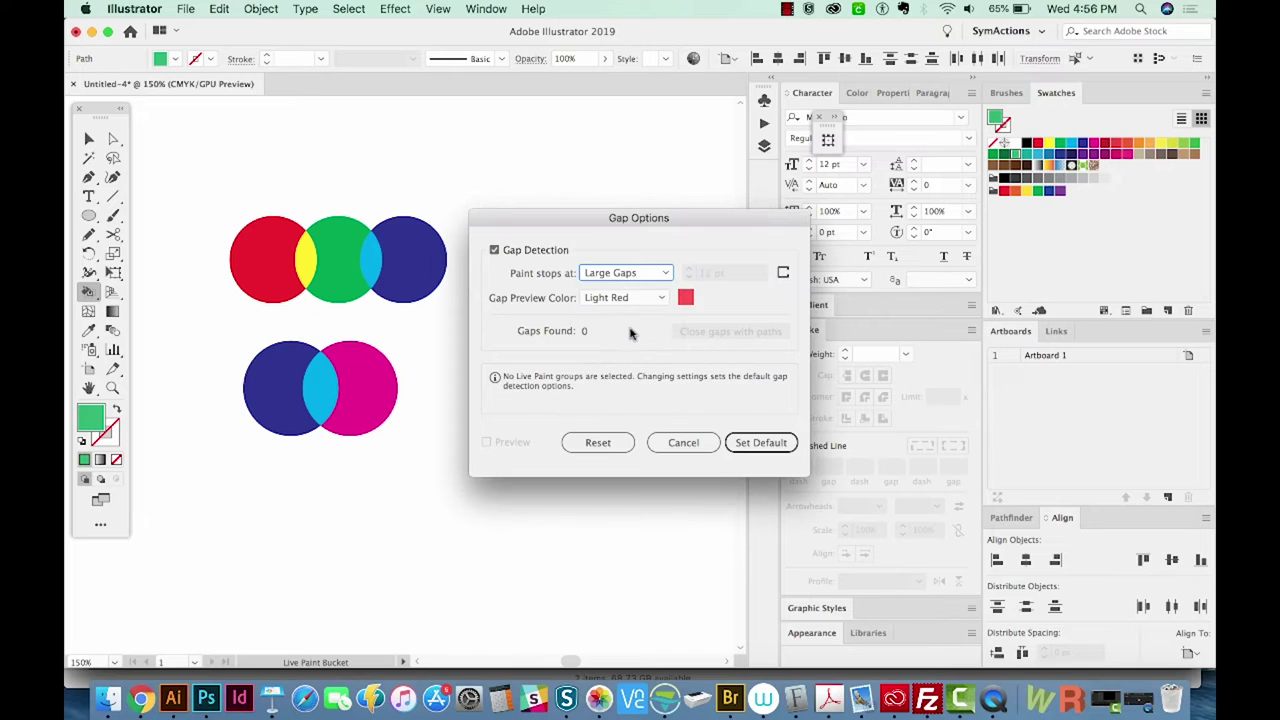
click(752, 442)
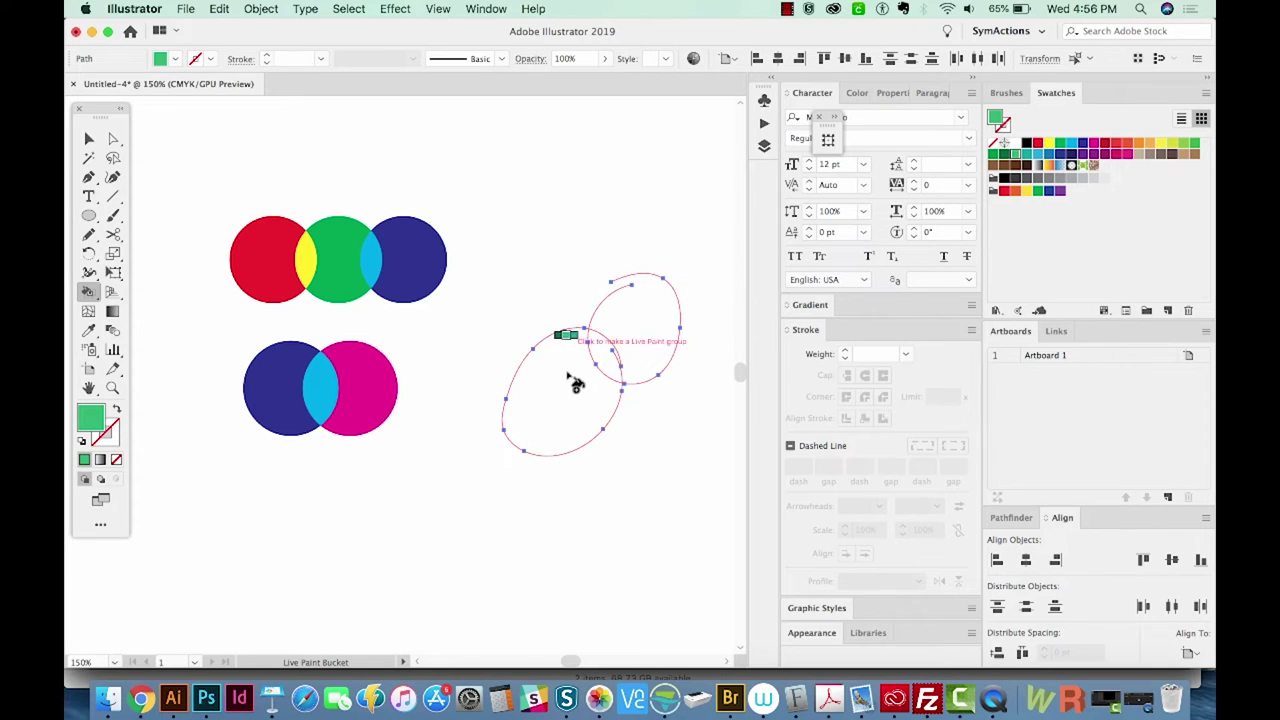
Paint the lower oval dark blue and the upper oval magenta, then open Live Paint Bucket Options.
click(586, 432)
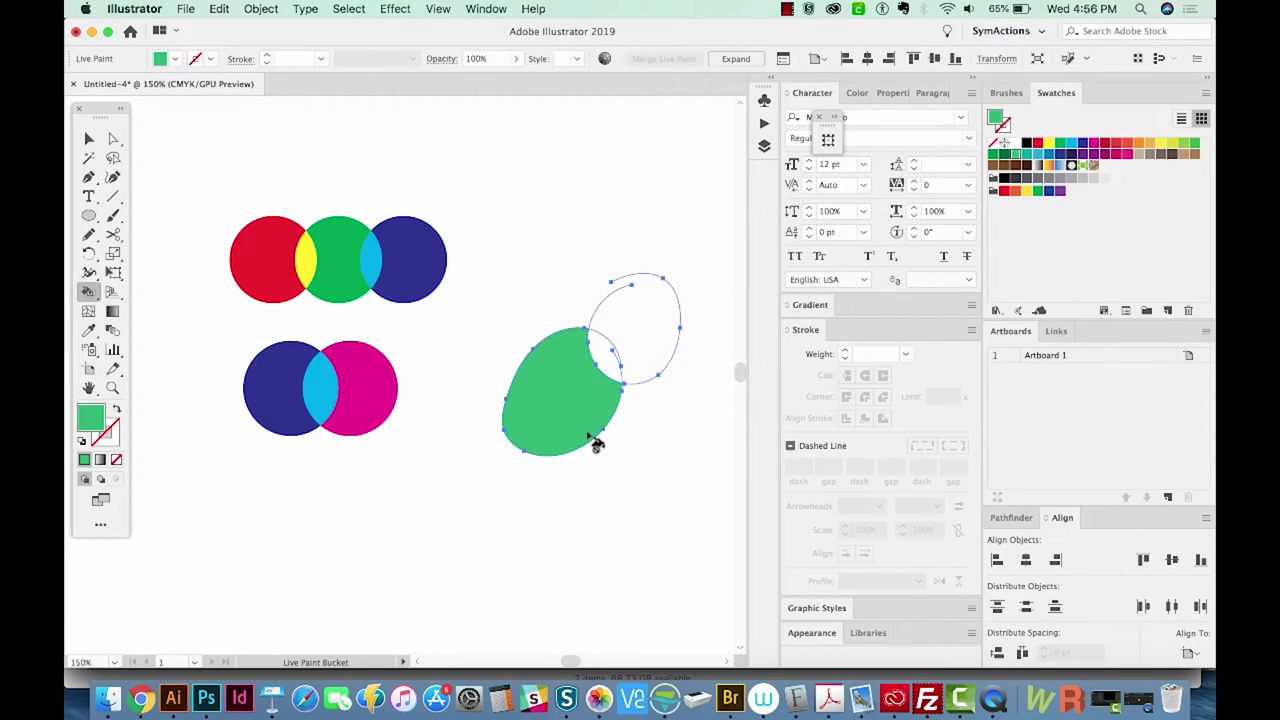
click(627, 294)
key(Right)
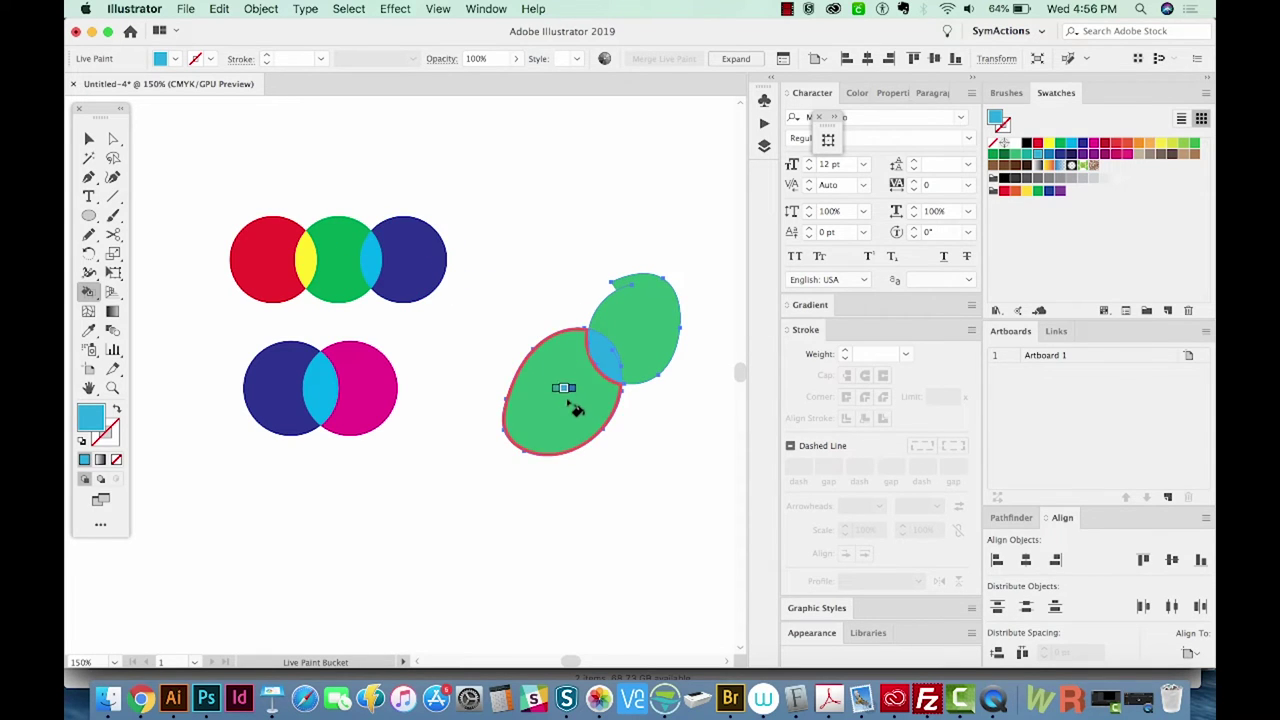
key(Right)
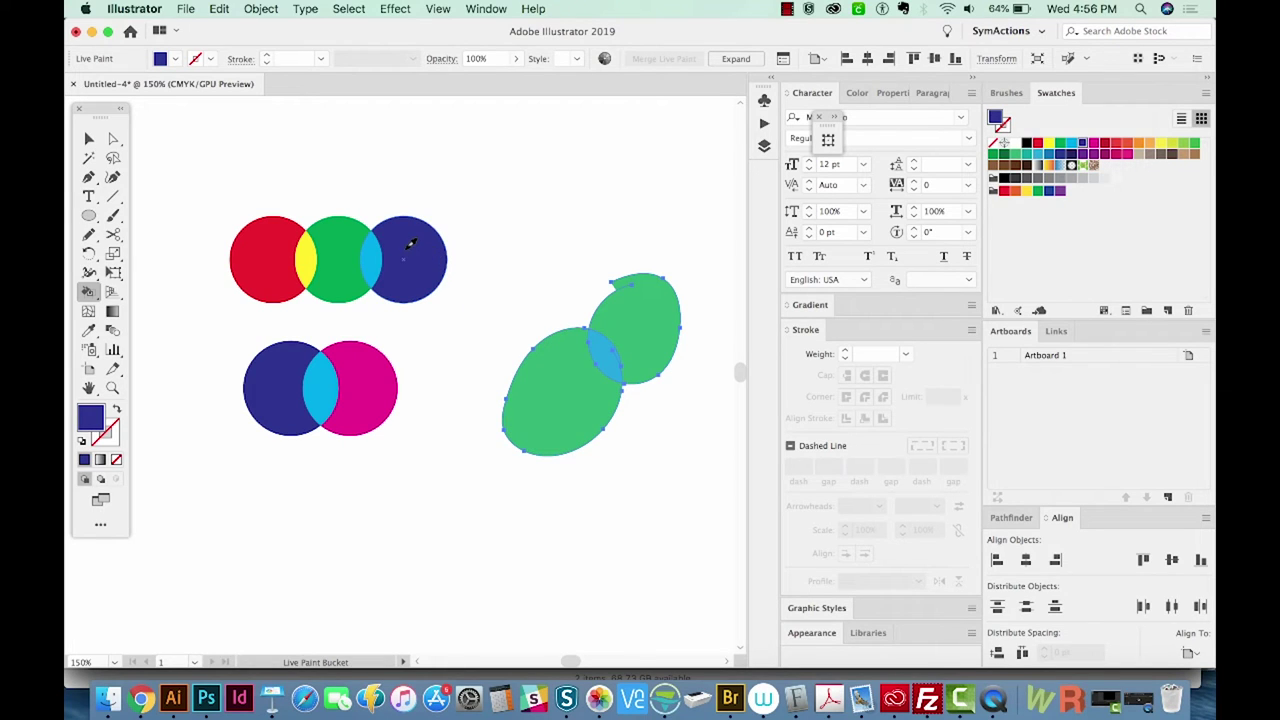
click(567, 385)
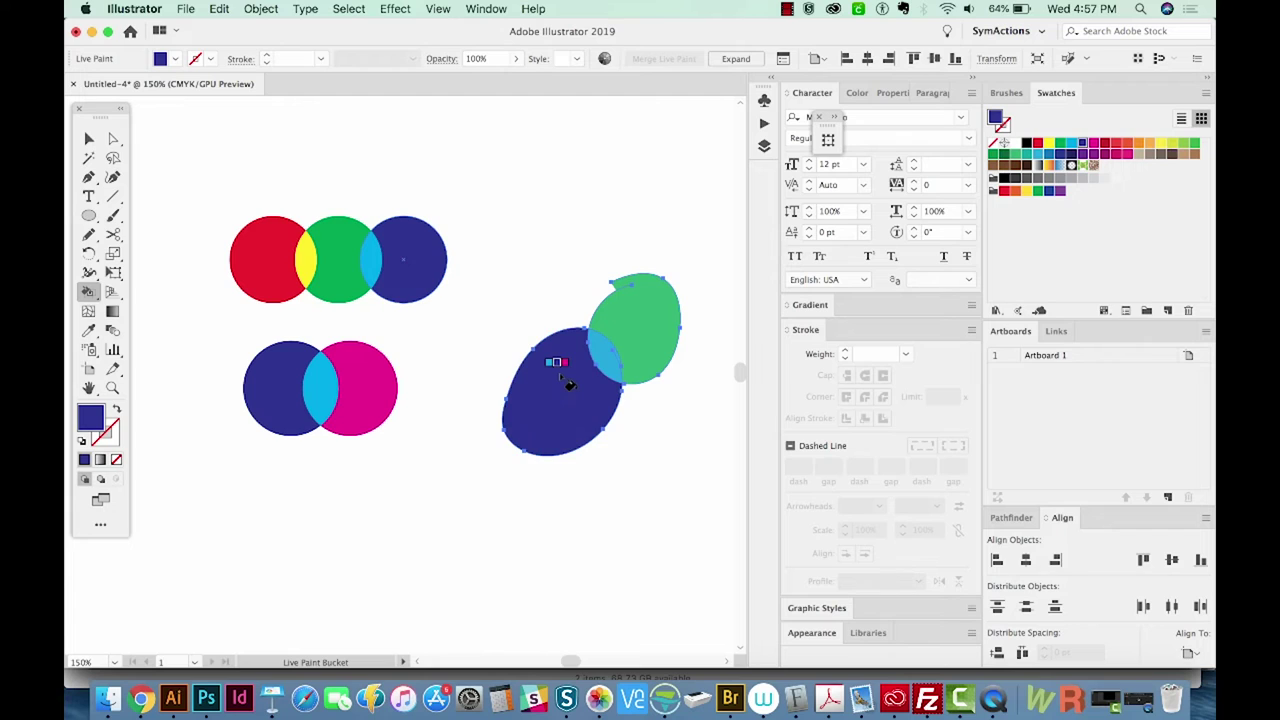
key(Up)
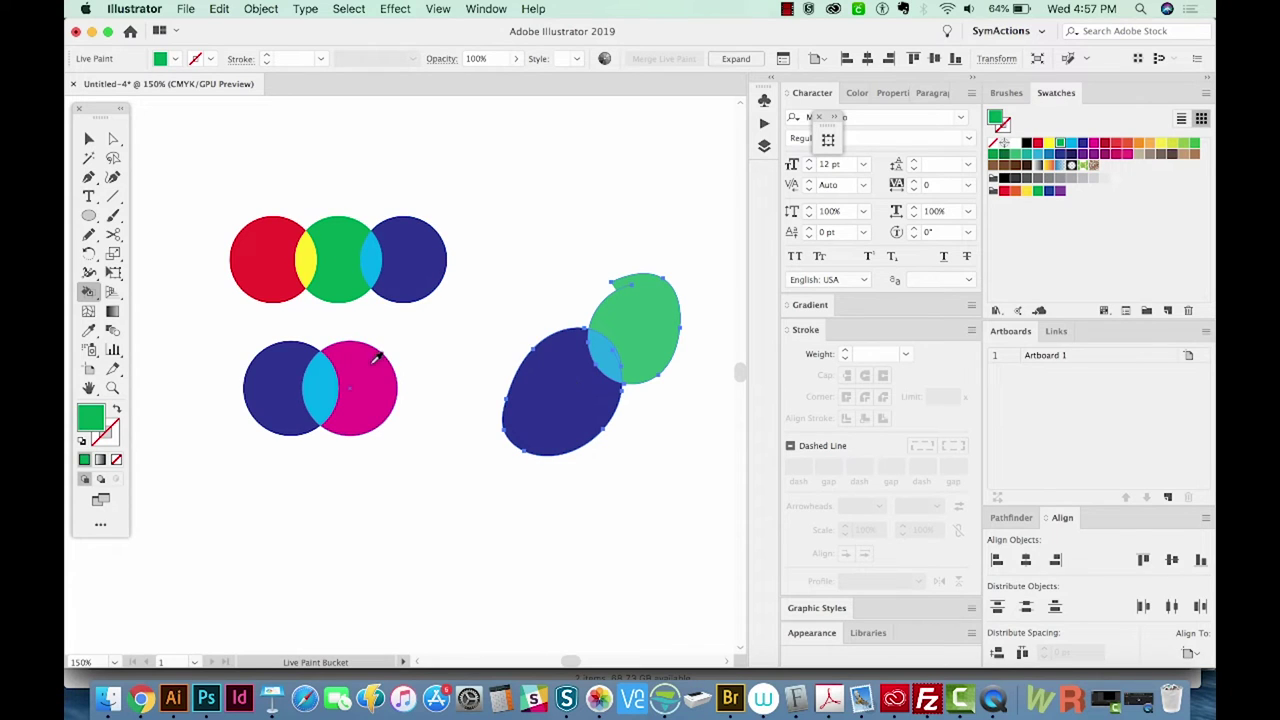
key(Up)
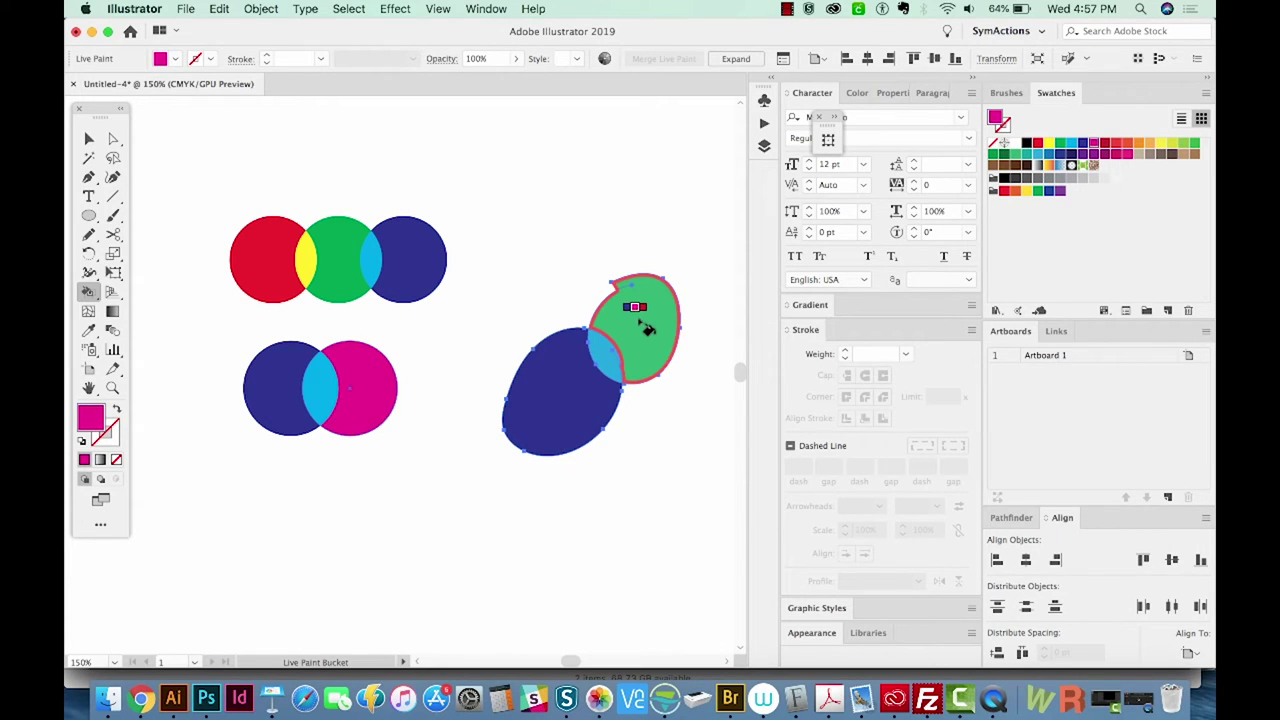
click(646, 328)
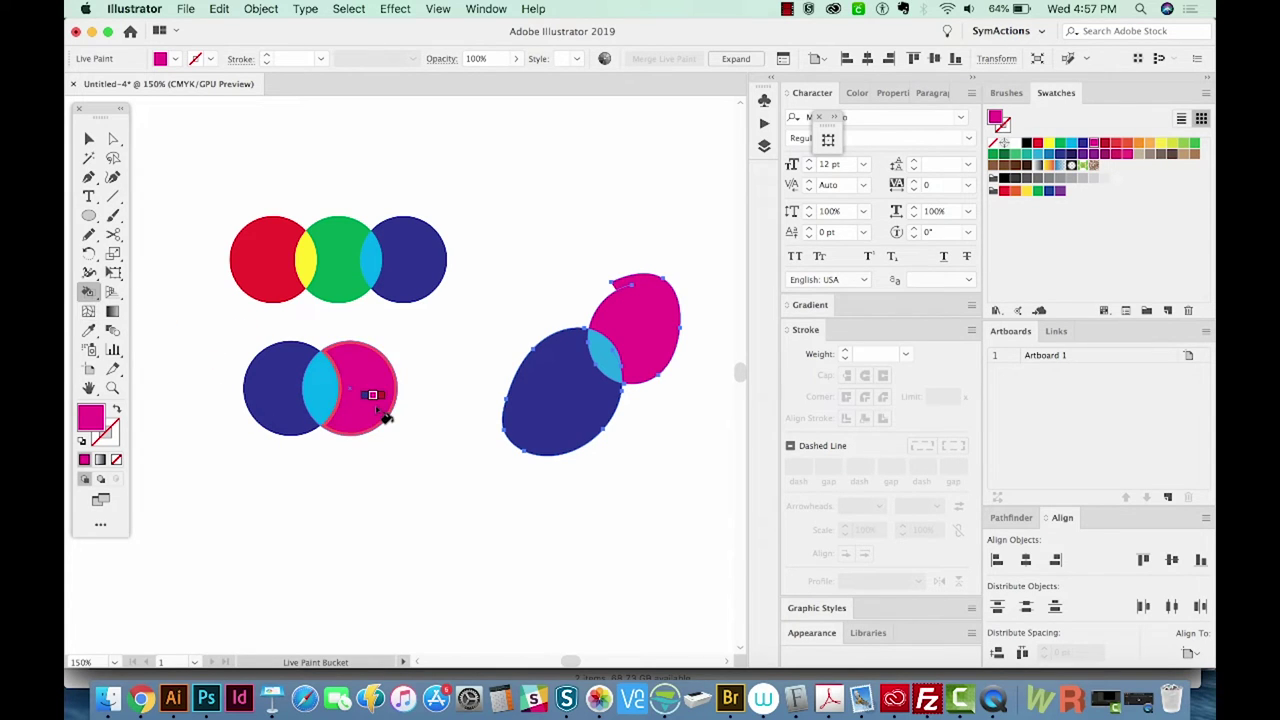
key(Return)
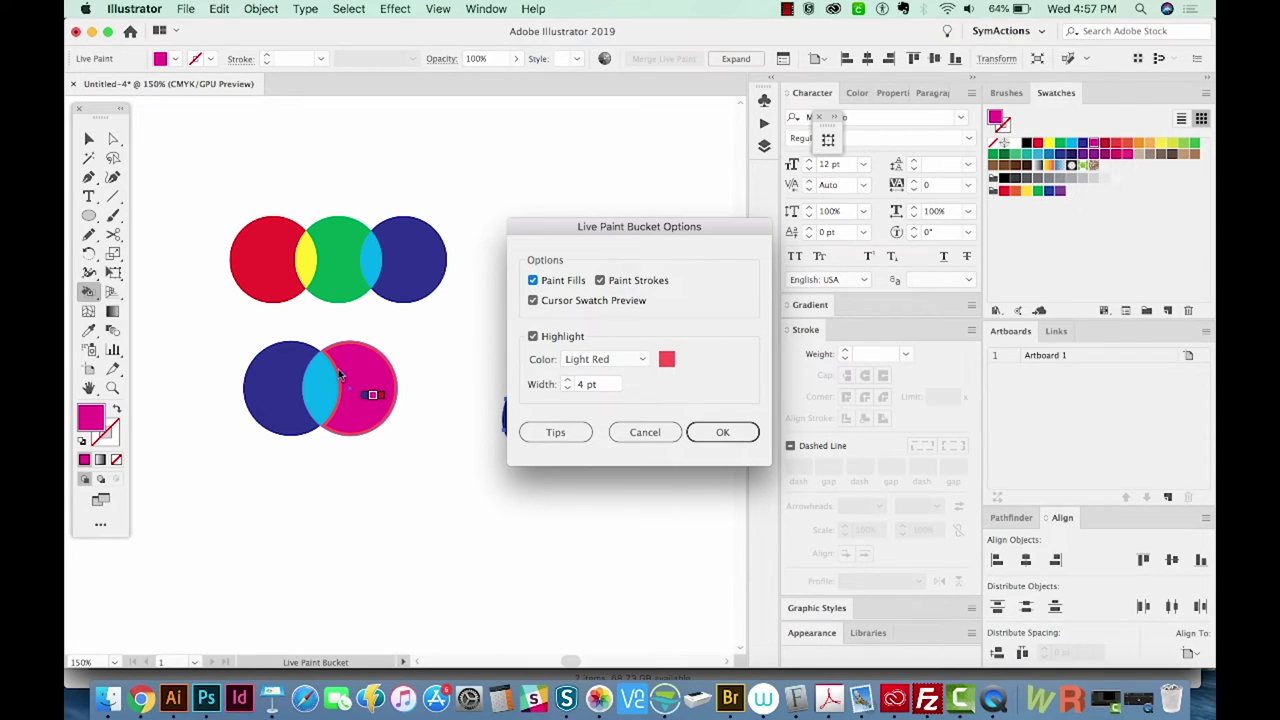
Turn on Paint Strokes in Live Paint Bucket Options and confirm with OK.
click(600, 281)
click(722, 432)
Draw a magenta circle near the top with a 4 pt black stroke.
key(l)
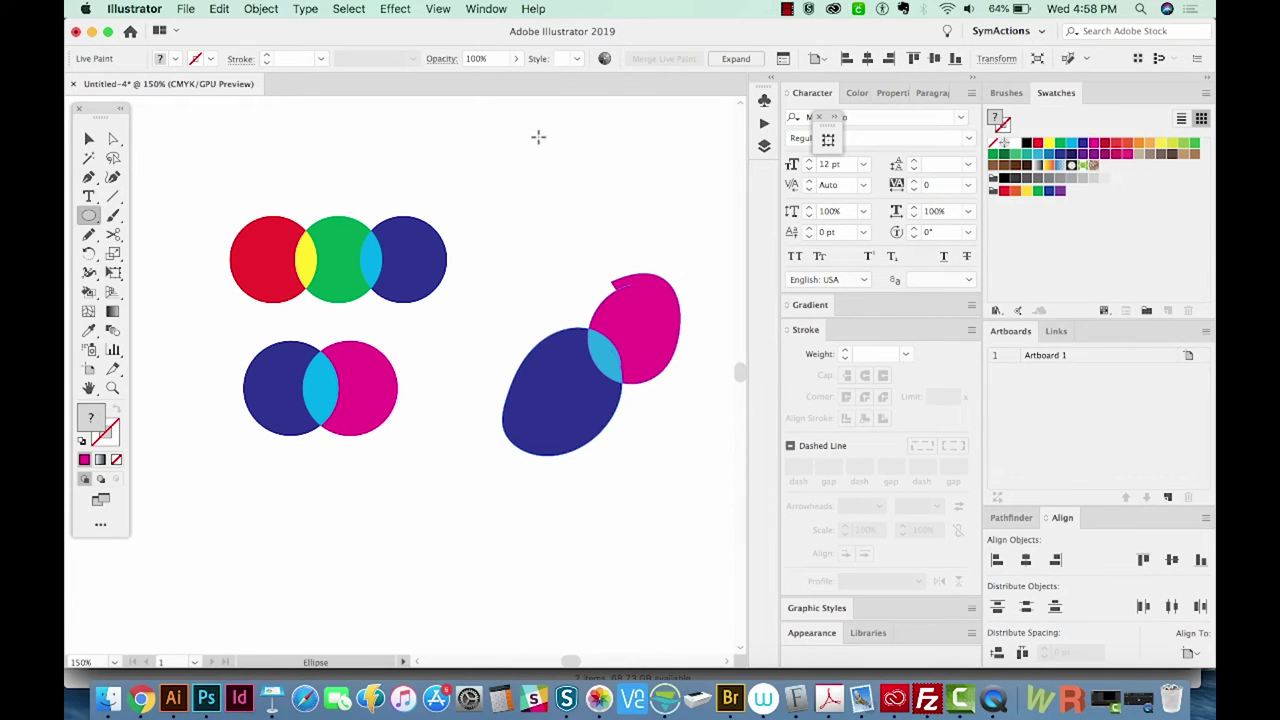
drag(538, 136, 630, 233)
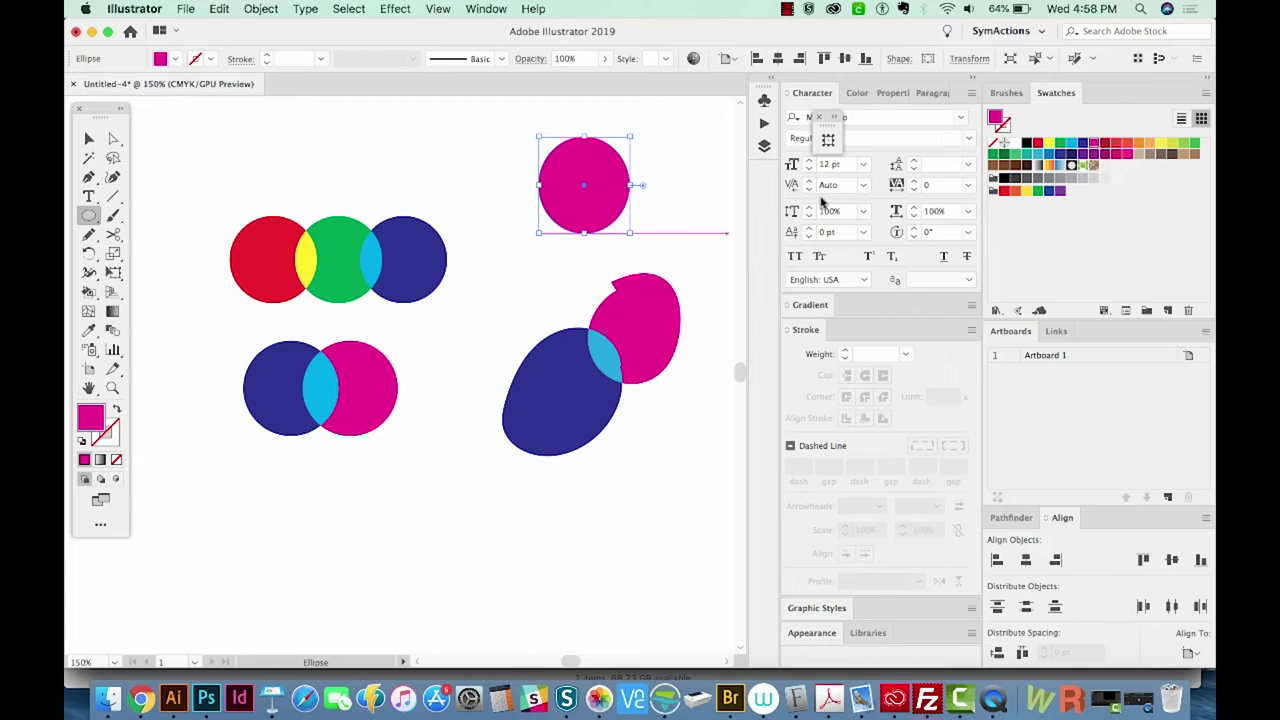
key(x)
click(1026, 143)
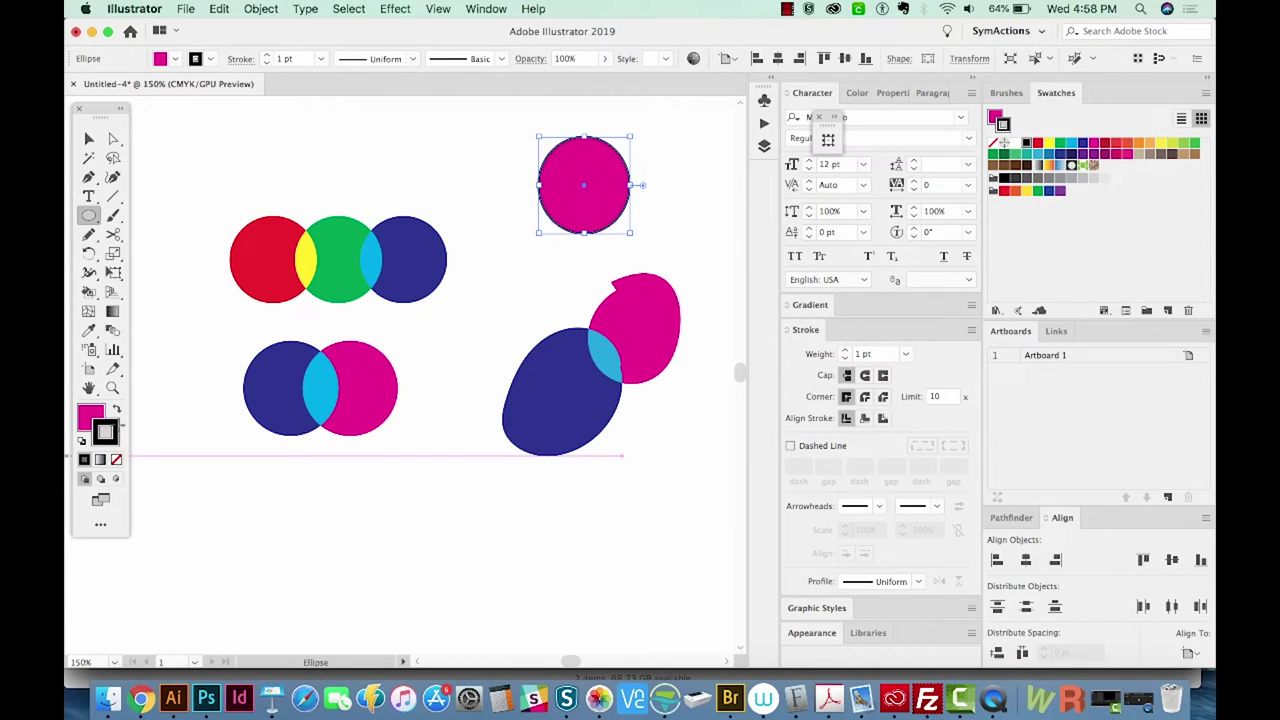
click(846, 351)
click(846, 351)
click(846, 351)
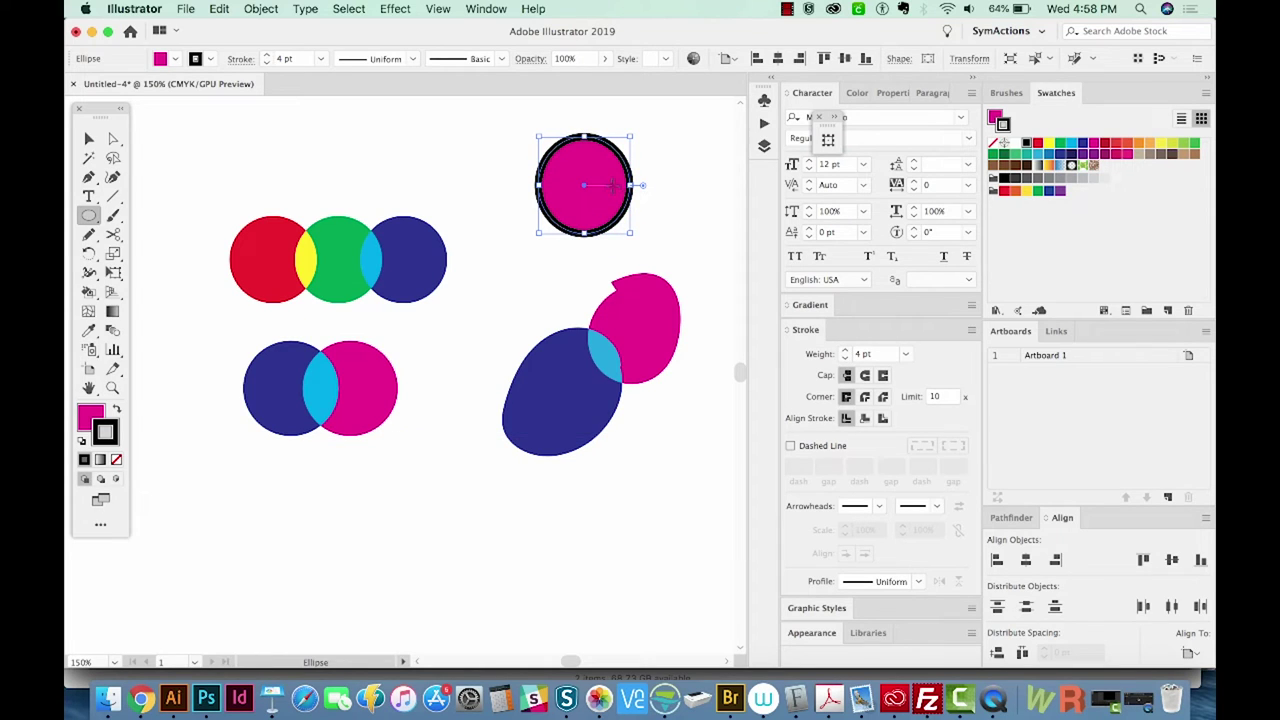
Draw a second overlapping magenta ellipse and select both ellipses.
mouse_move(603, 173)
mouse_down()
mouse_move(651, 191)
mouse_move(697, 254)
mouse_up()
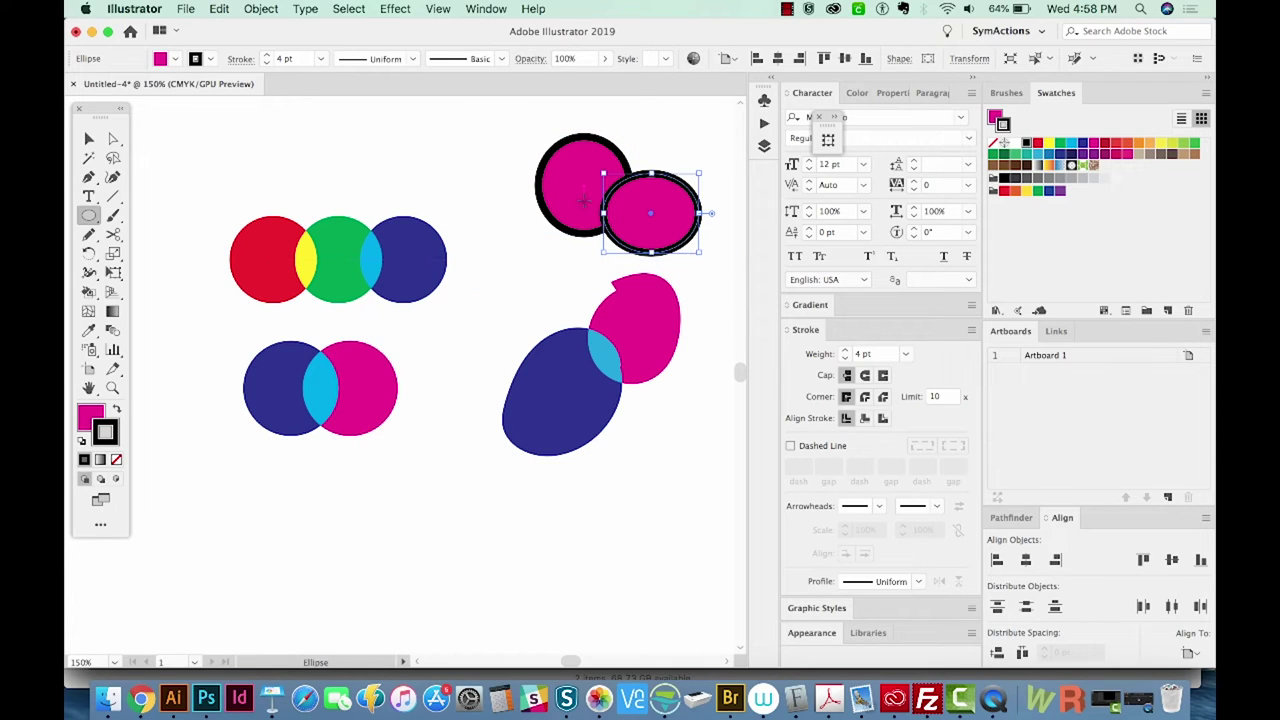
key(v)
drag(672, 144, 610, 208)
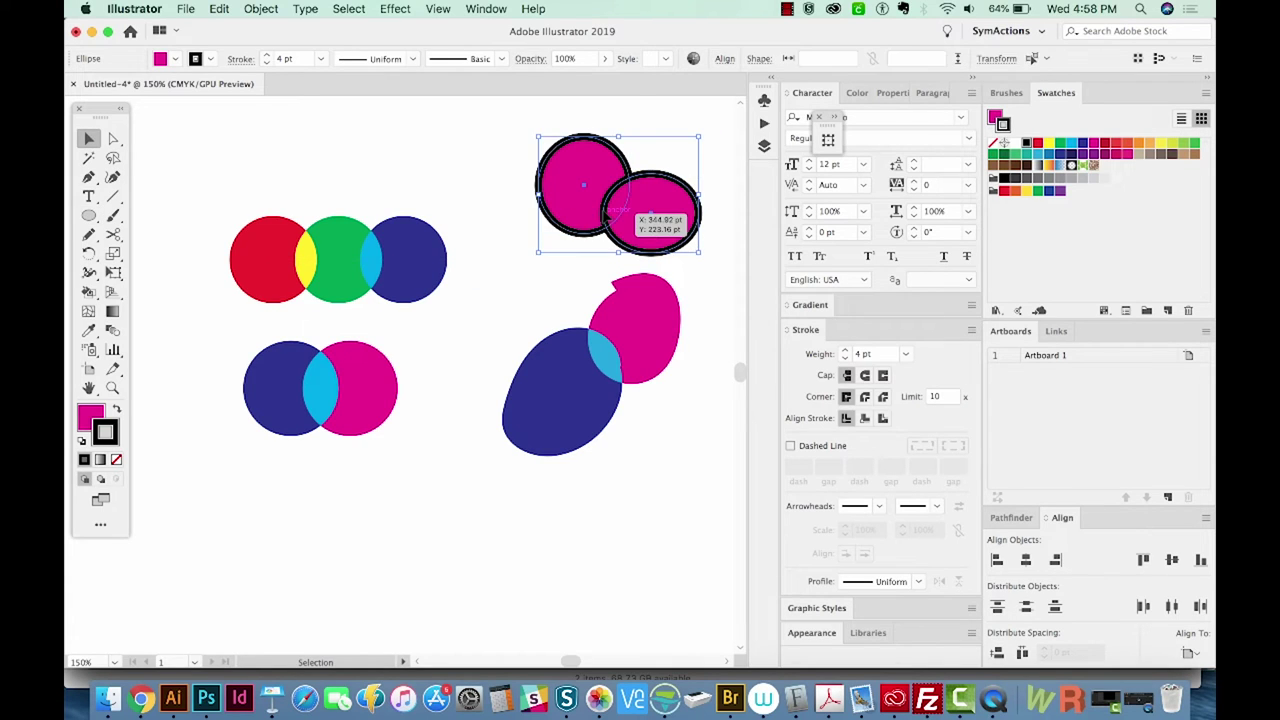
key(k)
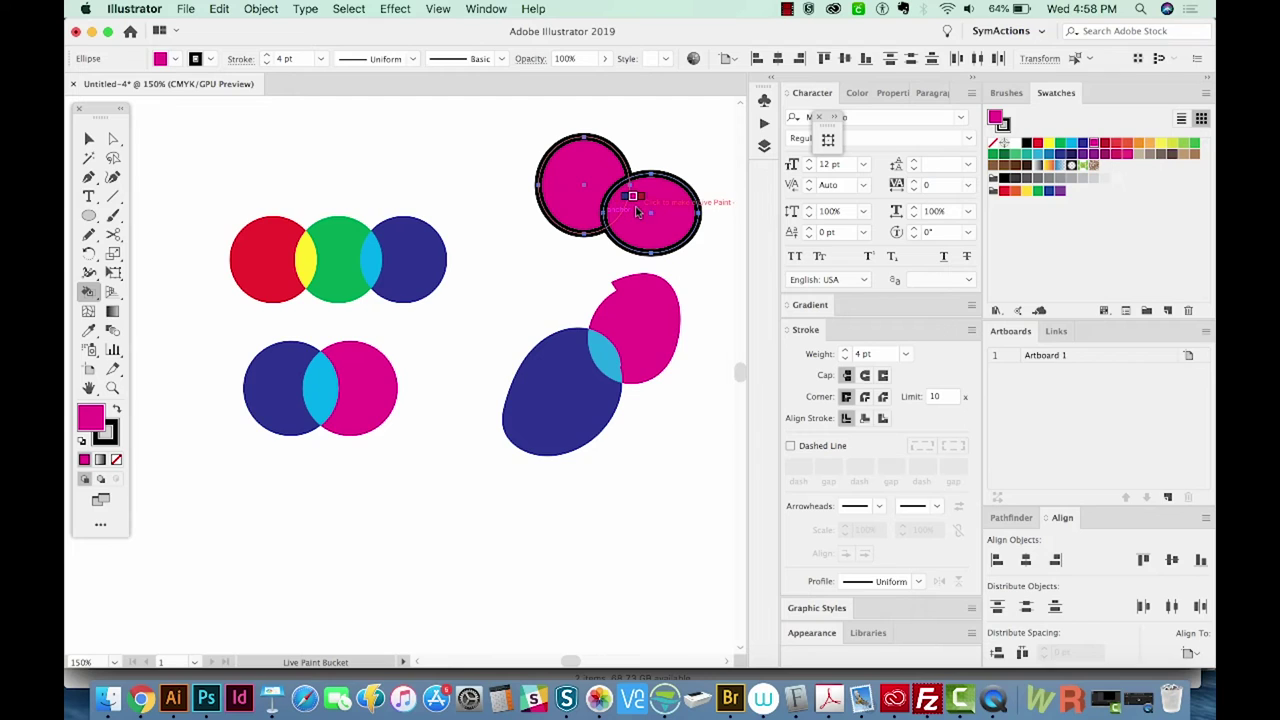
Fill the left ellipse dark blue and paint its outline red.
key(Left)
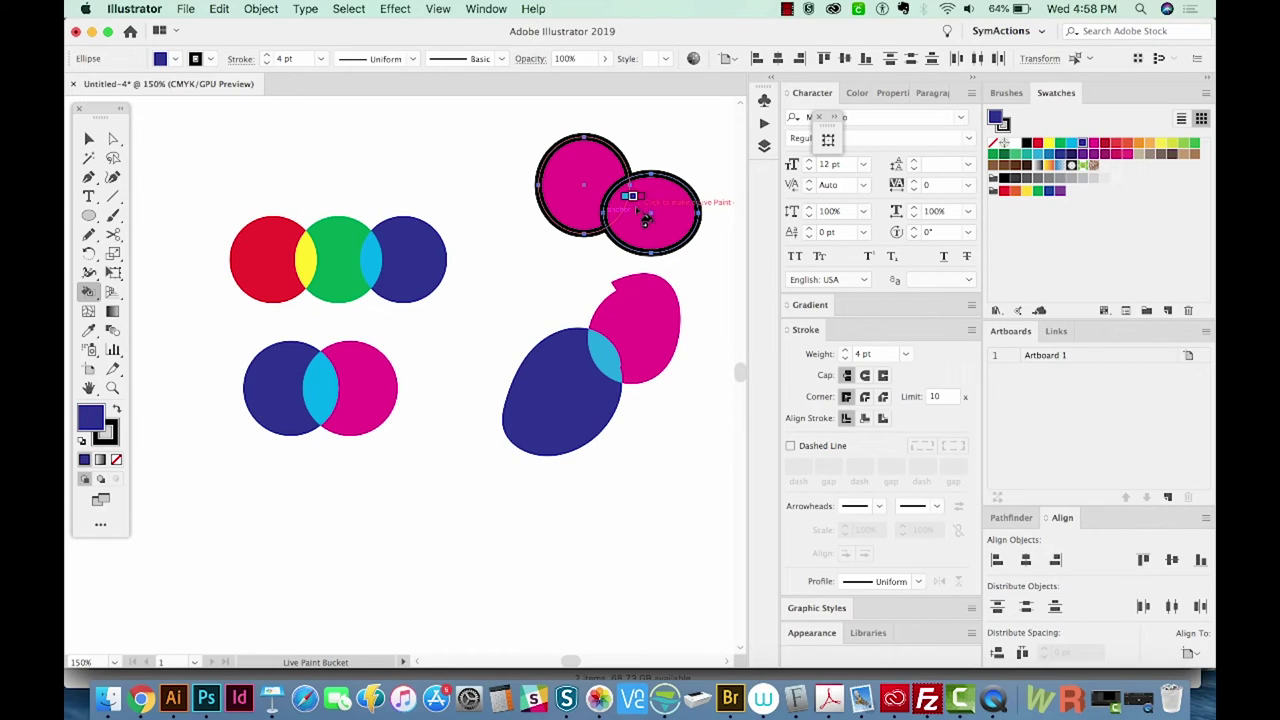
click(588, 183)
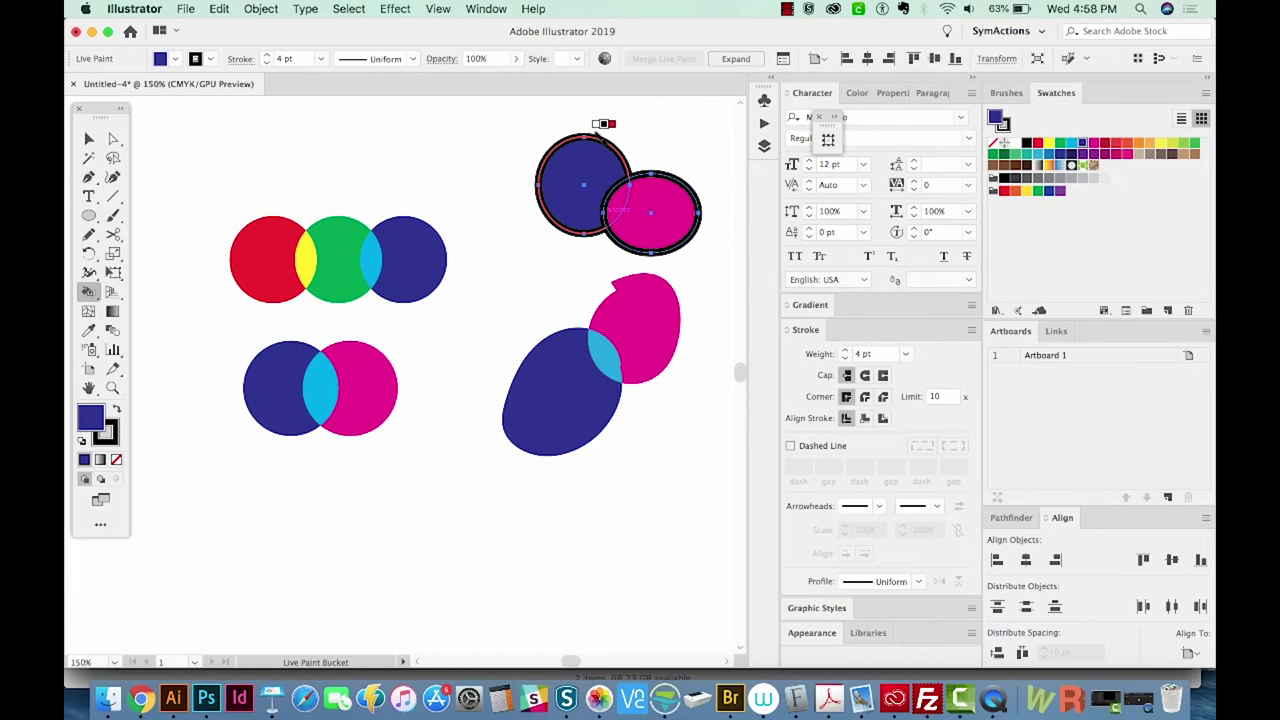
key(Right)
click(600, 137)
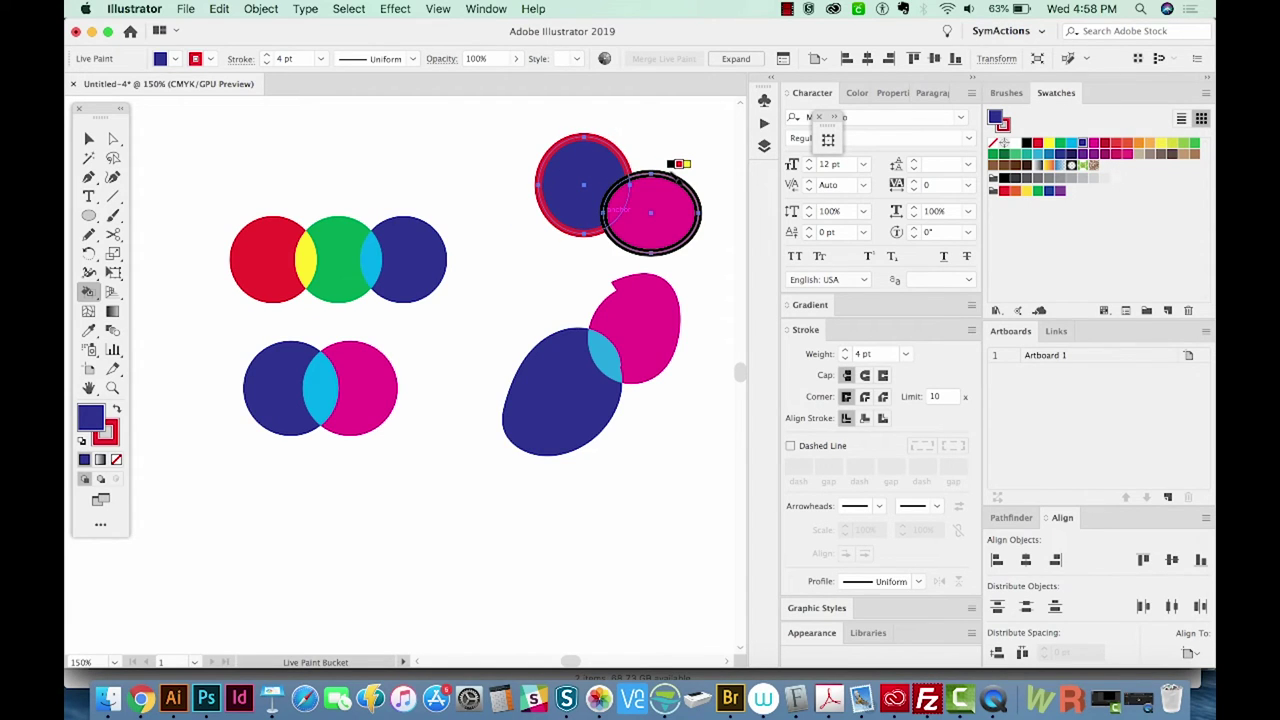
Paint the right ellipse's outline green and fill it cyan.
key(Right)
key(Right)
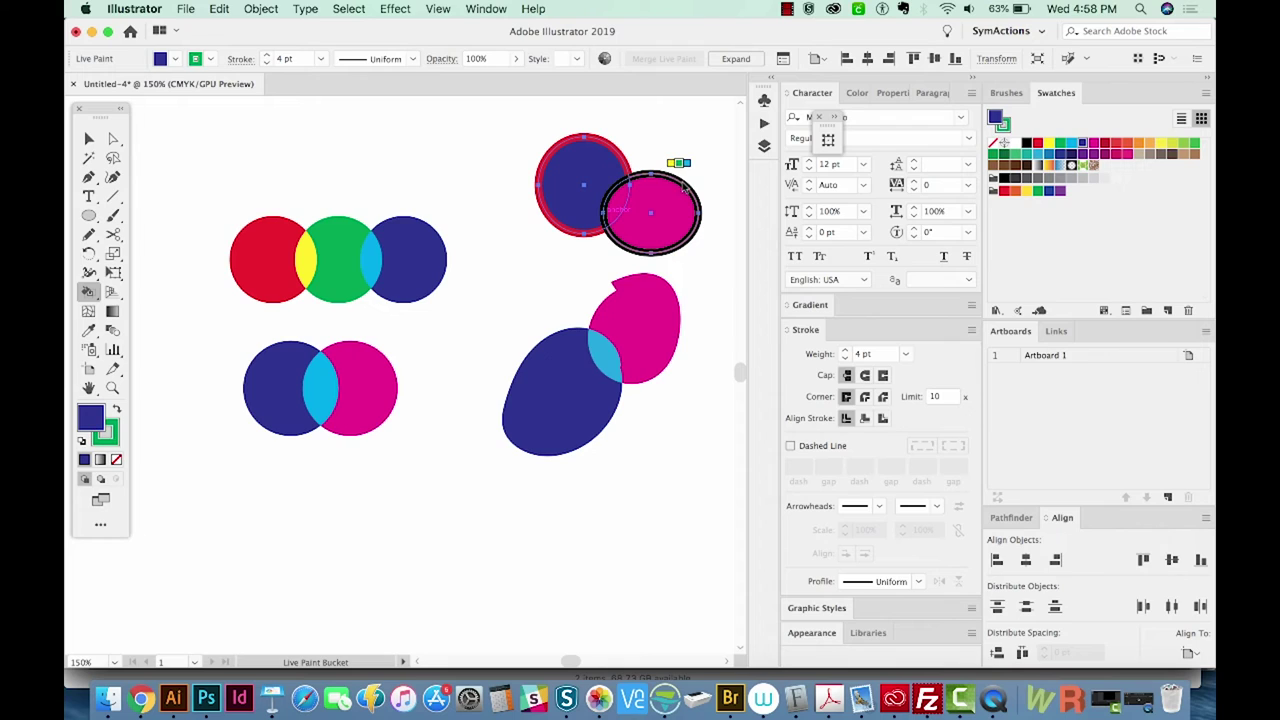
click(684, 187)
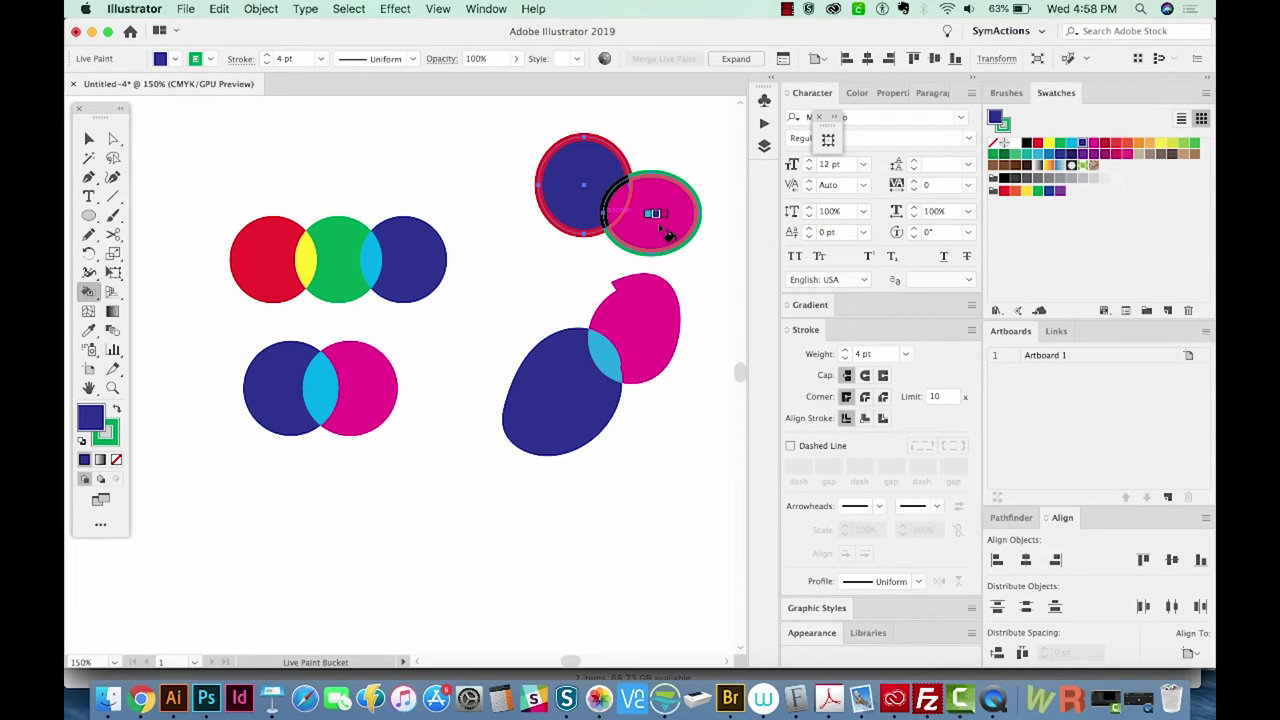
key(Right)
click(665, 232)
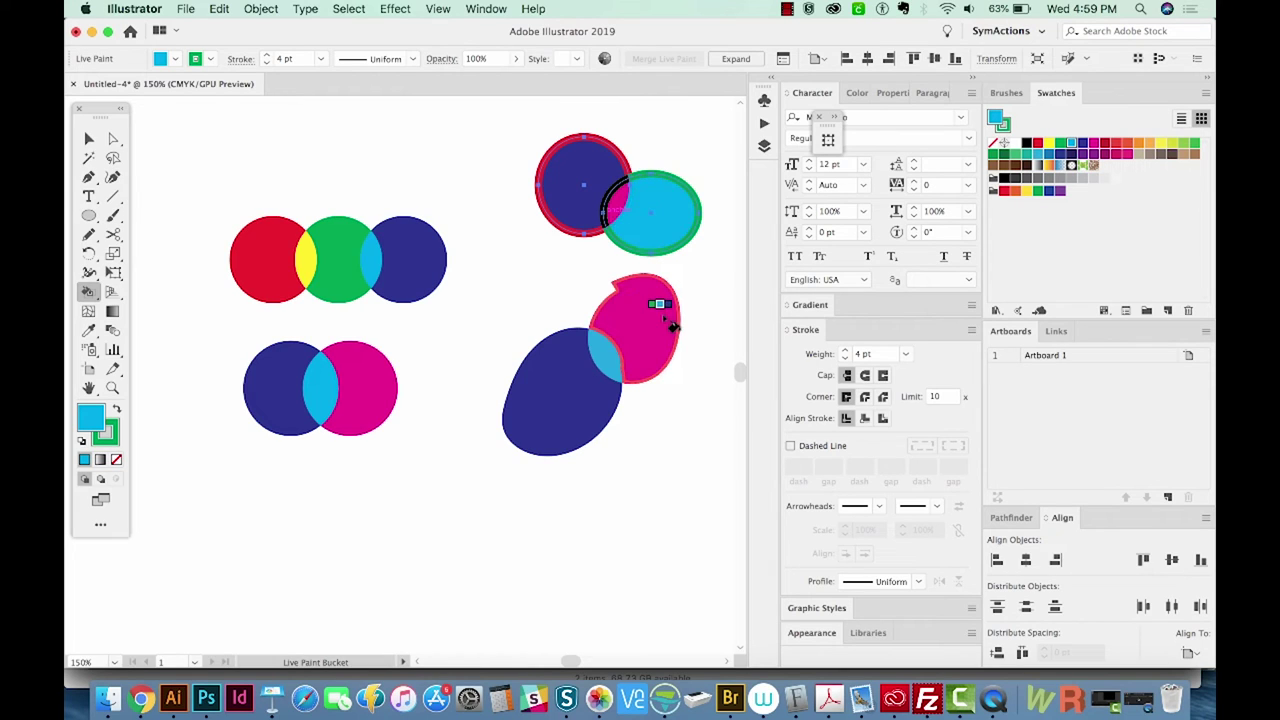
key(v)
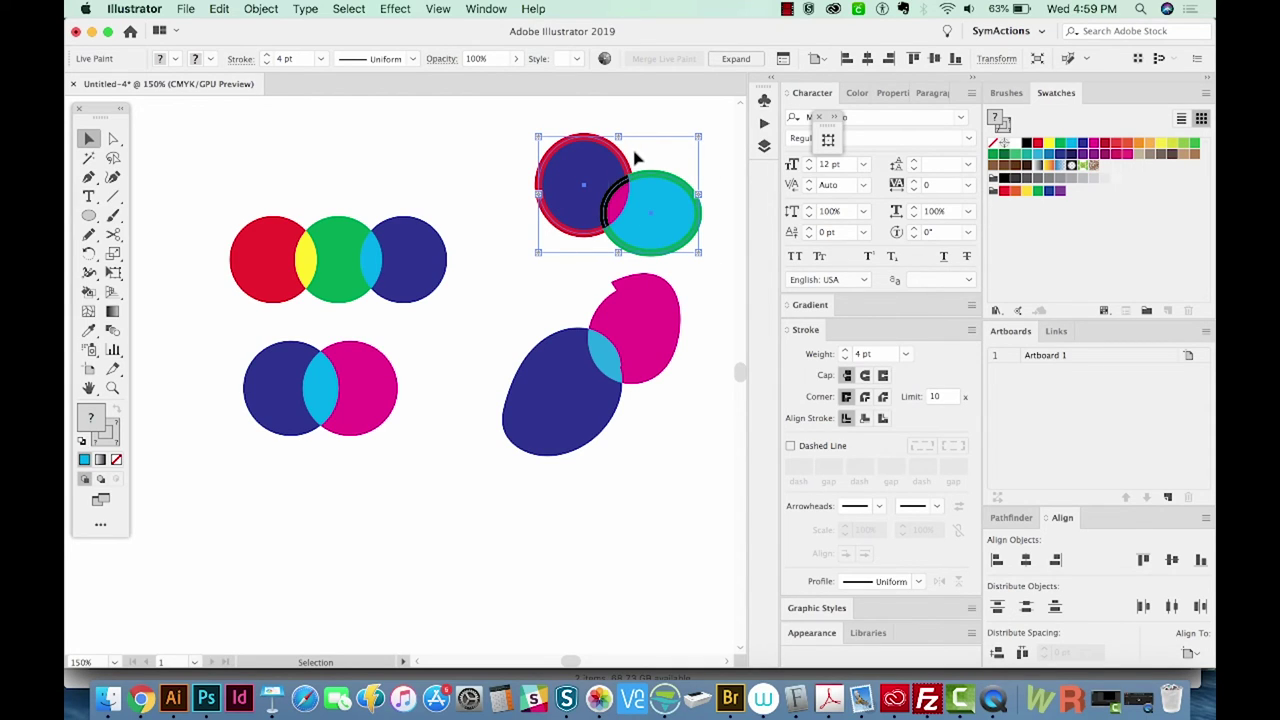
Move the painted ellipse pair left and expand the Live Paint group.
mouse_move(591, 177)
mouse_down()
mouse_move(511, 172)
mouse_move(583, 165)
mouse_up()
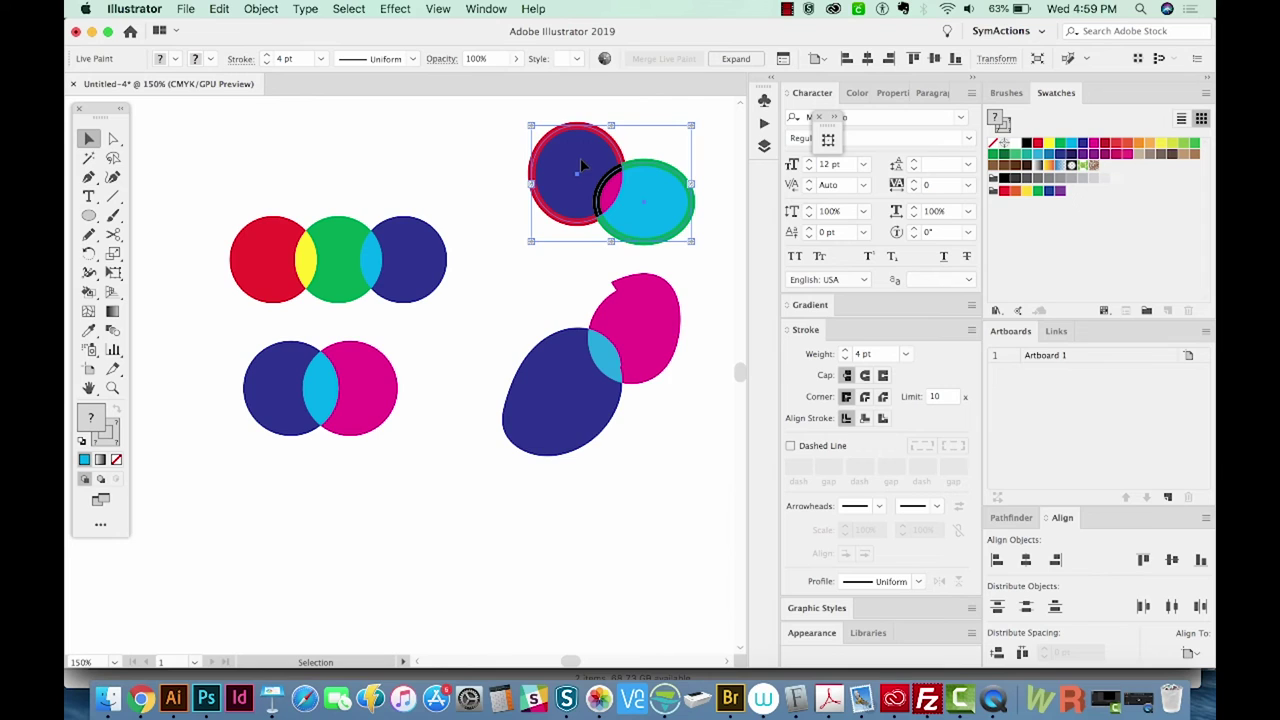
key(super+shift+e)
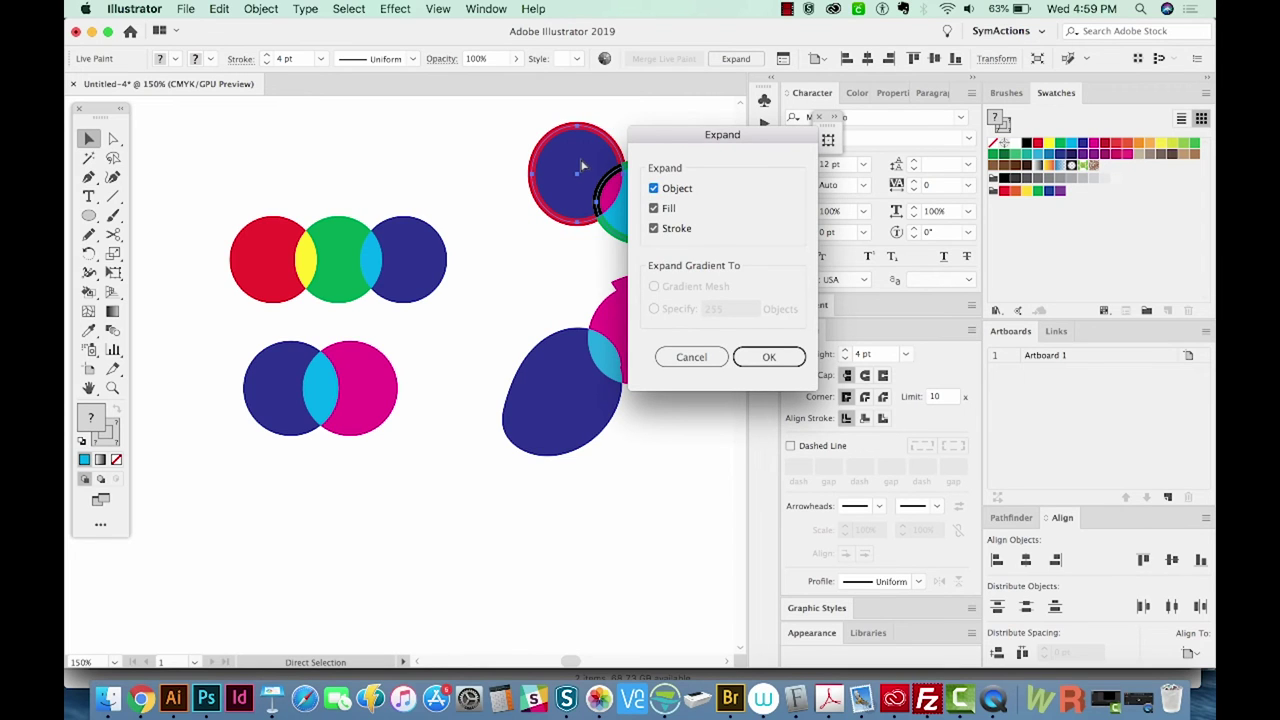
key(Return)
Pull the cyan fill and the black, red and navy pieces apart, sending the navy circle backward.
key(super+shift+a)
key(a)
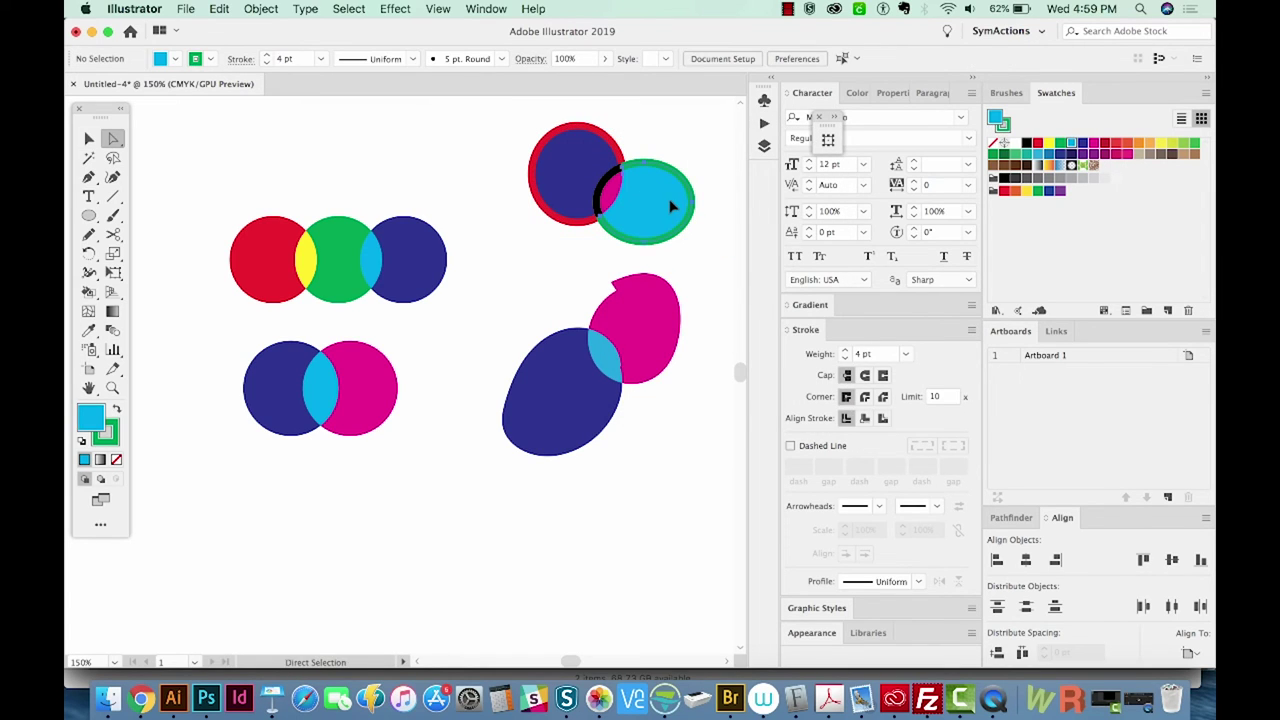
mouse_move(670, 205)
mouse_down()
mouse_move(704, 178)
mouse_move(657, 172)
mouse_move(702, 224)
mouse_up()
drag(604, 192, 557, 174)
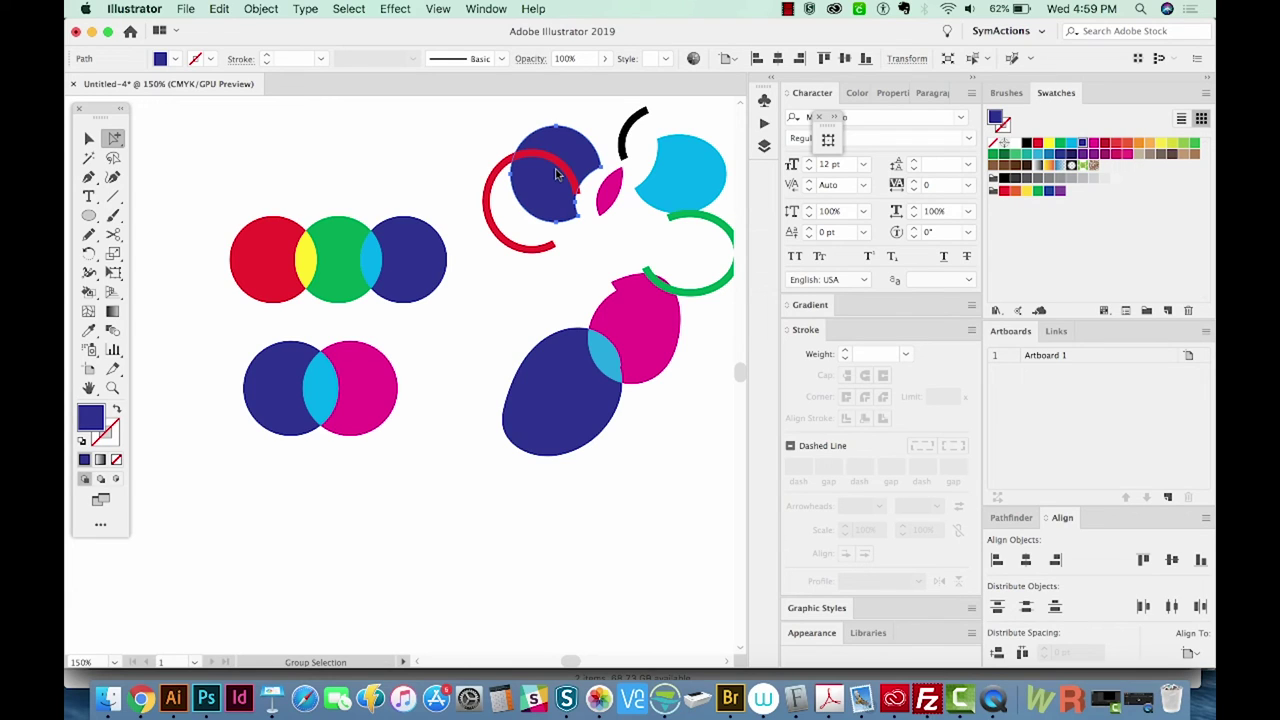
key(v)
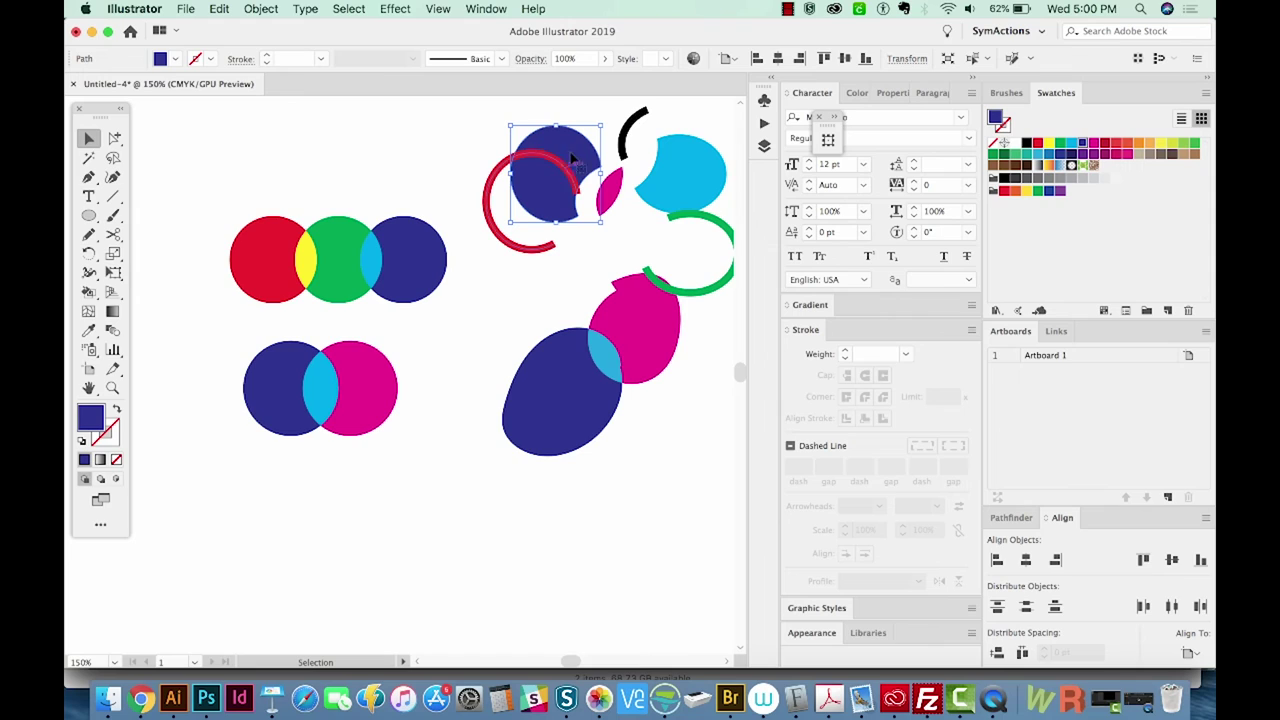
key(super+bracketleft)
mouse_move(88, 291)
mouse_down()
mouse_move(150, 309)
mouse_move(140, 300)
mouse_move(149, 332)
mouse_up()
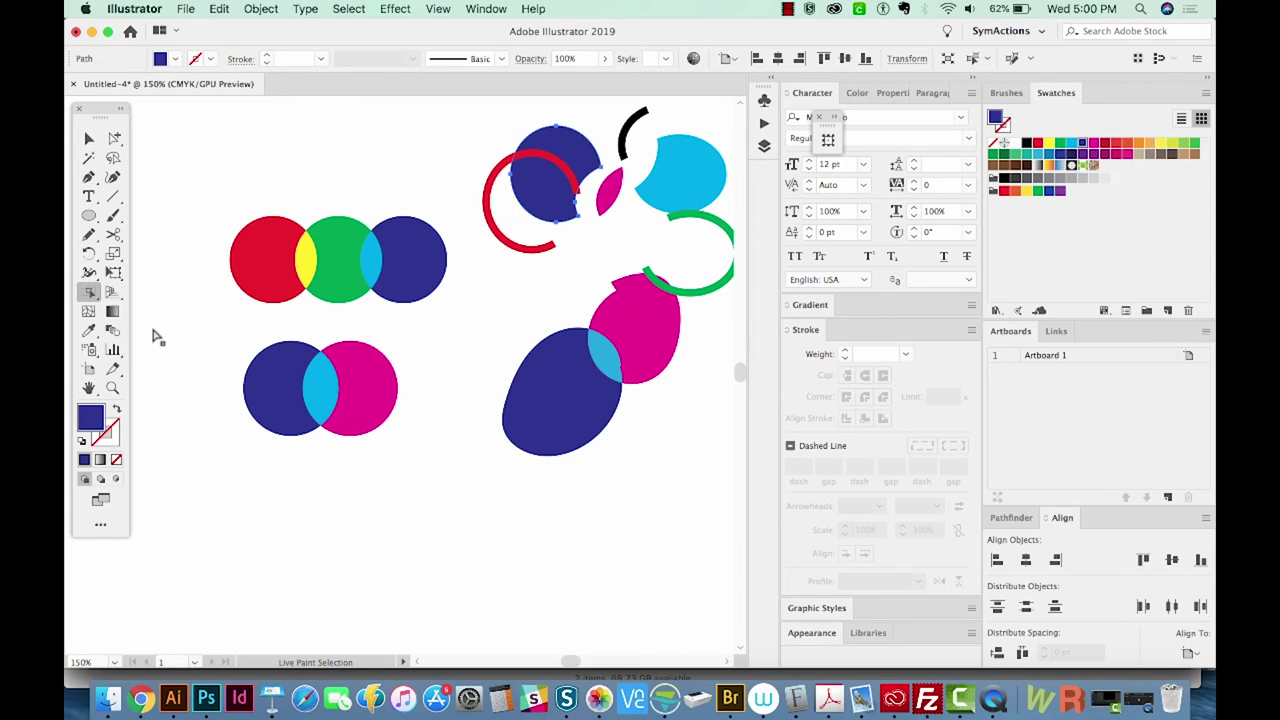
Recolor the red, green and blue faces of the top three circles orange.
click(262, 266)
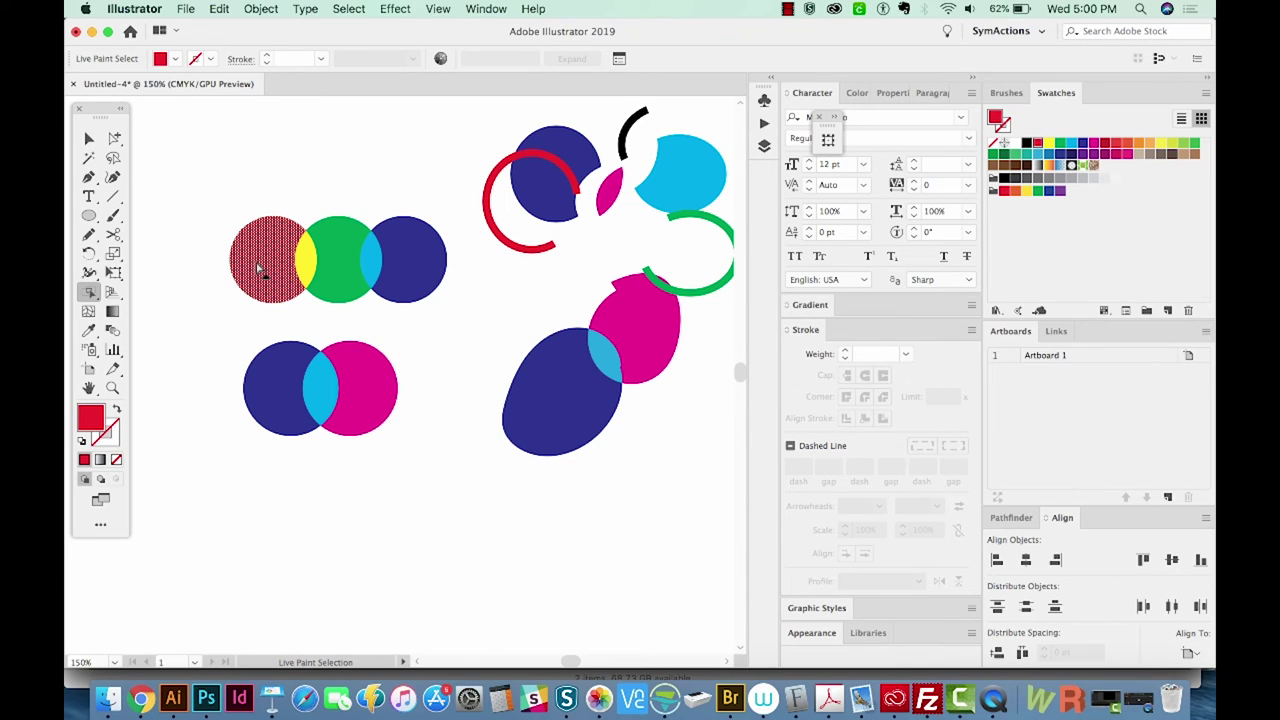
shift+click(346, 266)
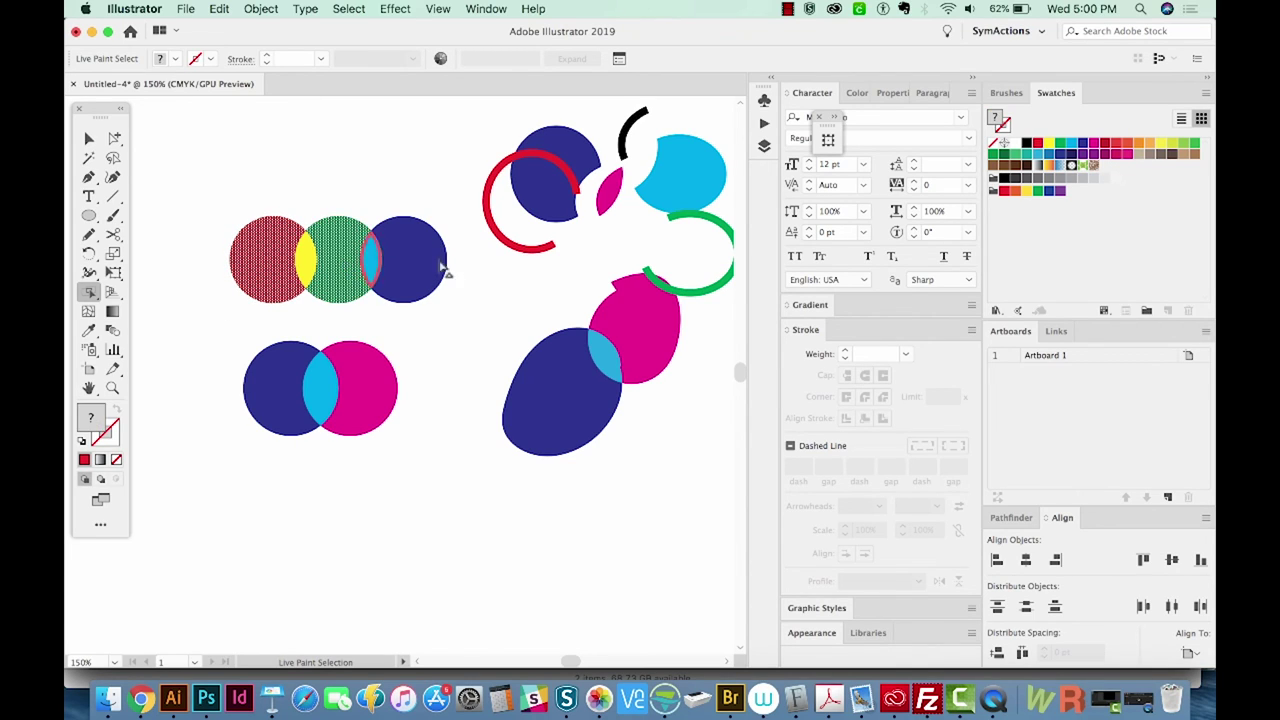
shift+click(424, 258)
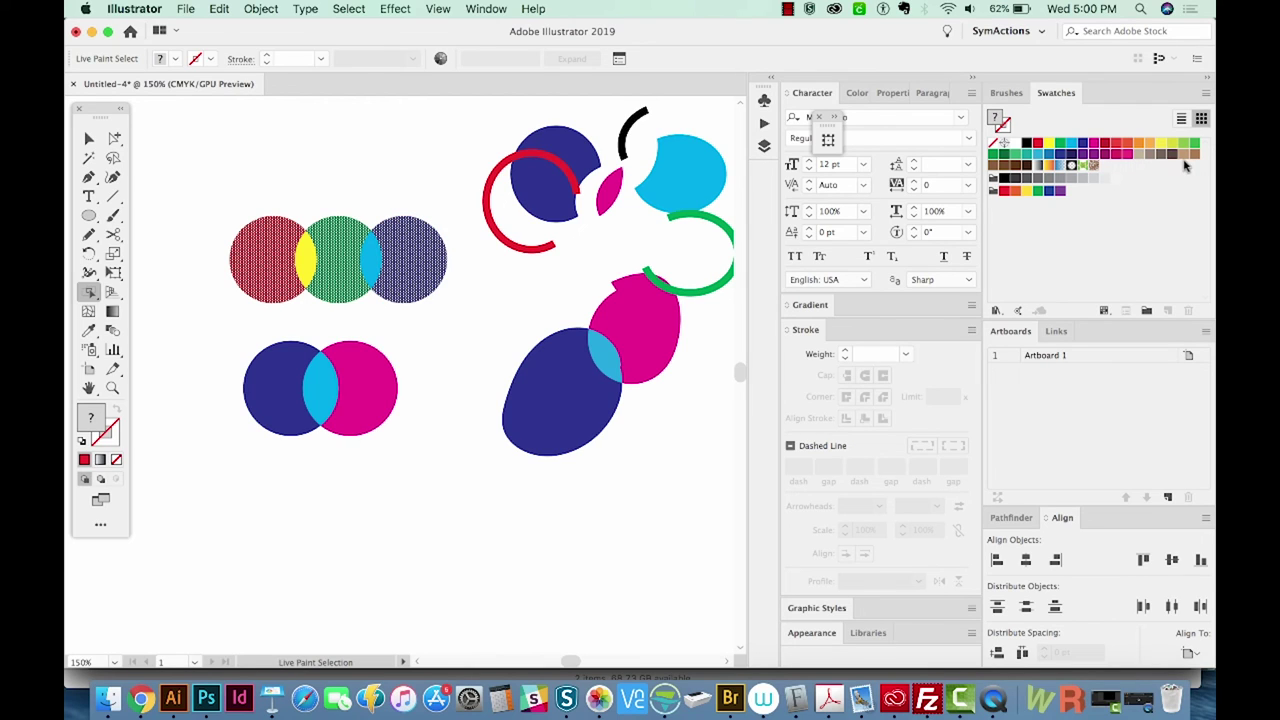
click(1147, 146)
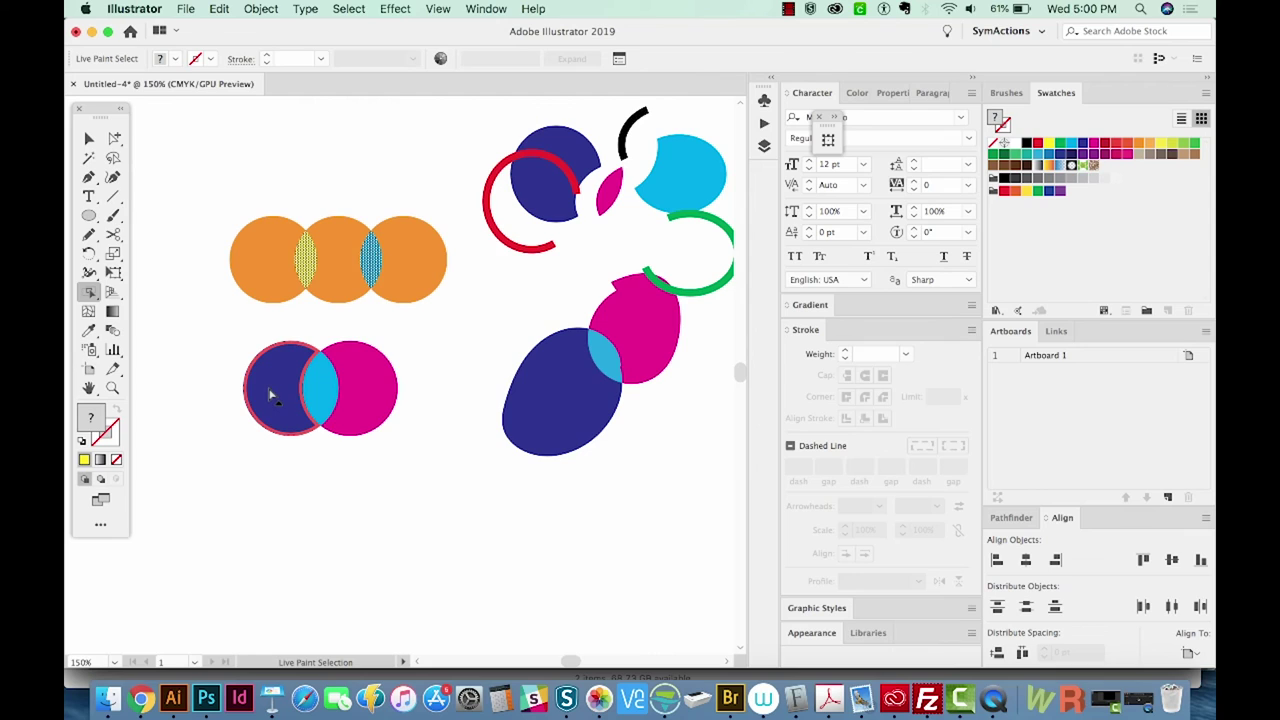
Fill every face of the two lower circles with green, then deselect.
drag(270, 395, 378, 398)
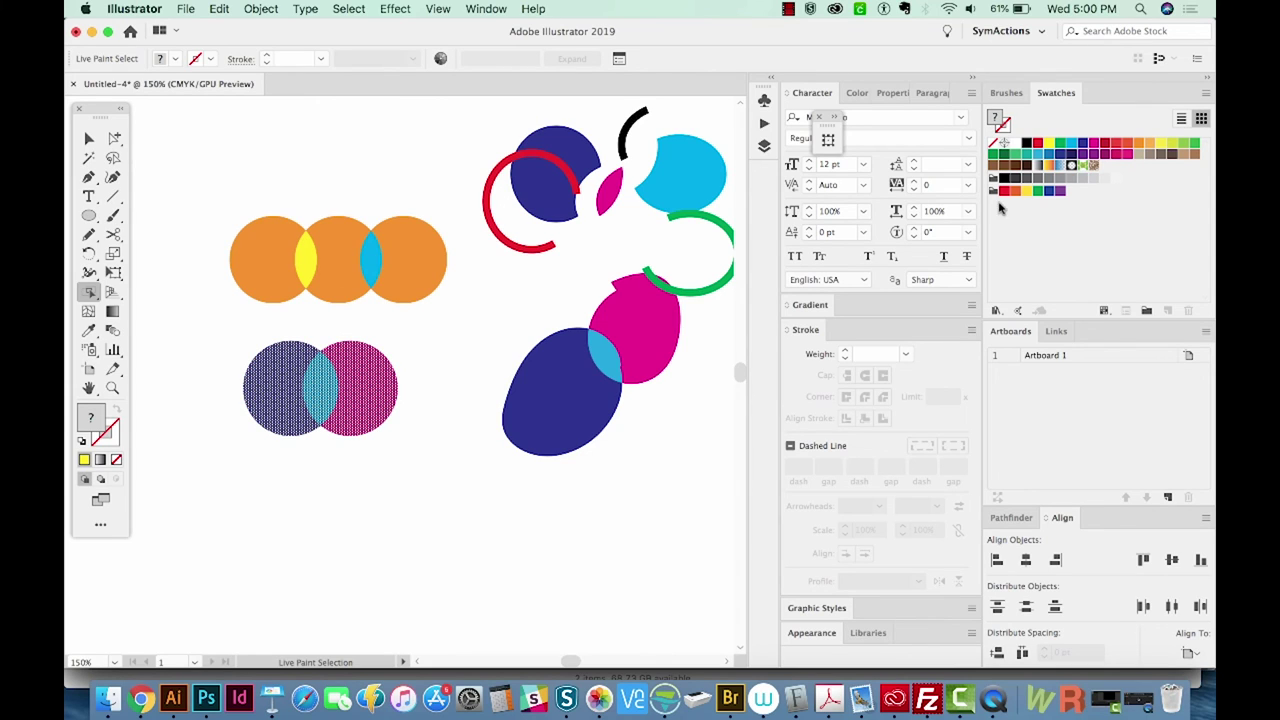
click(996, 156)
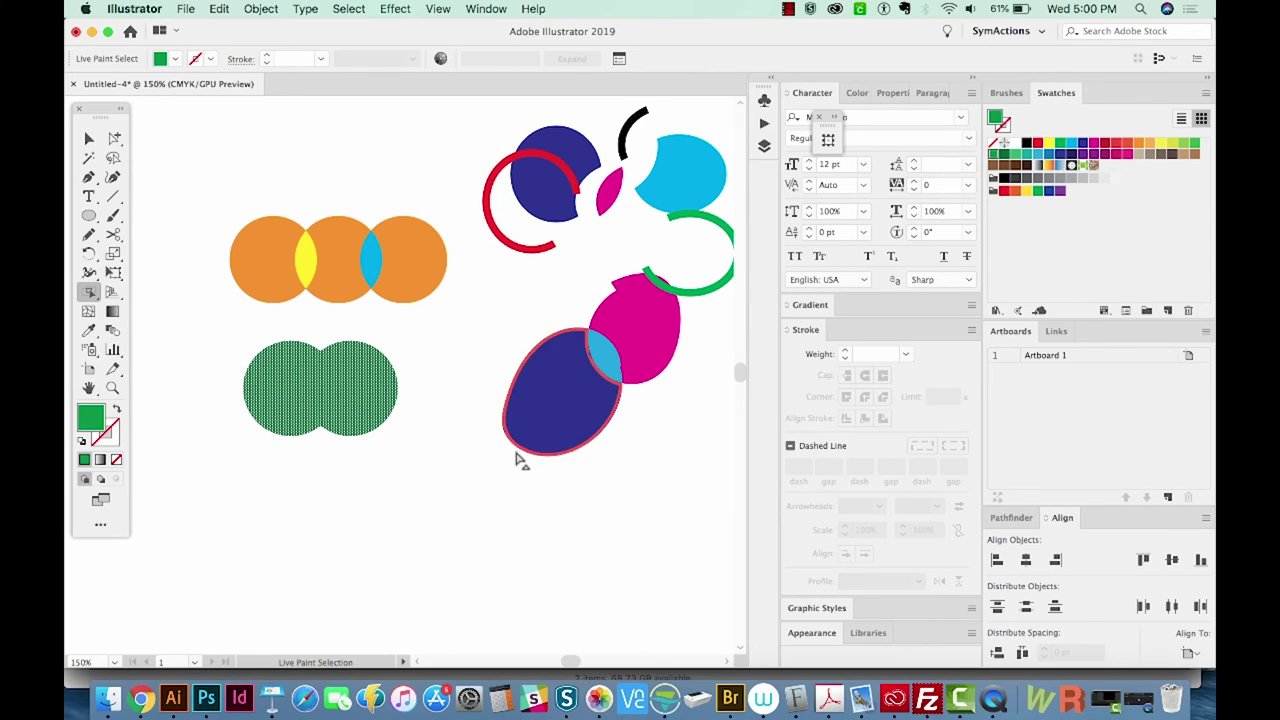
click(365, 474)
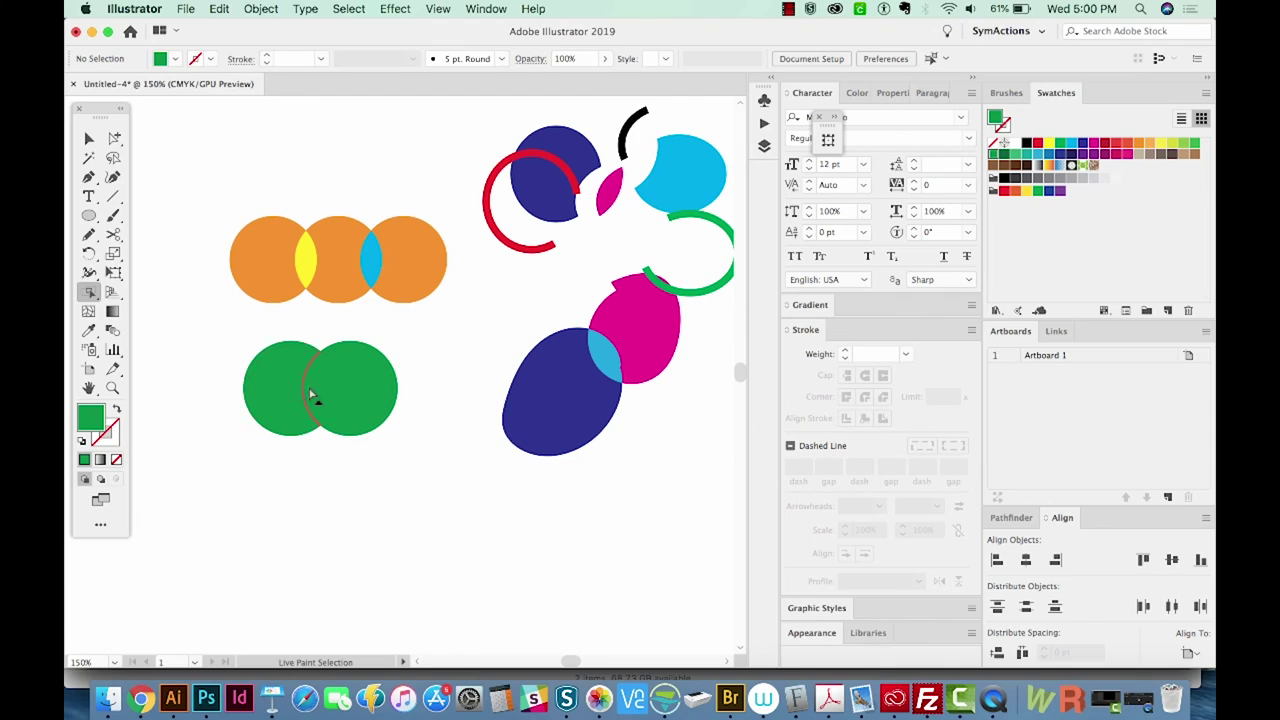
key(v)
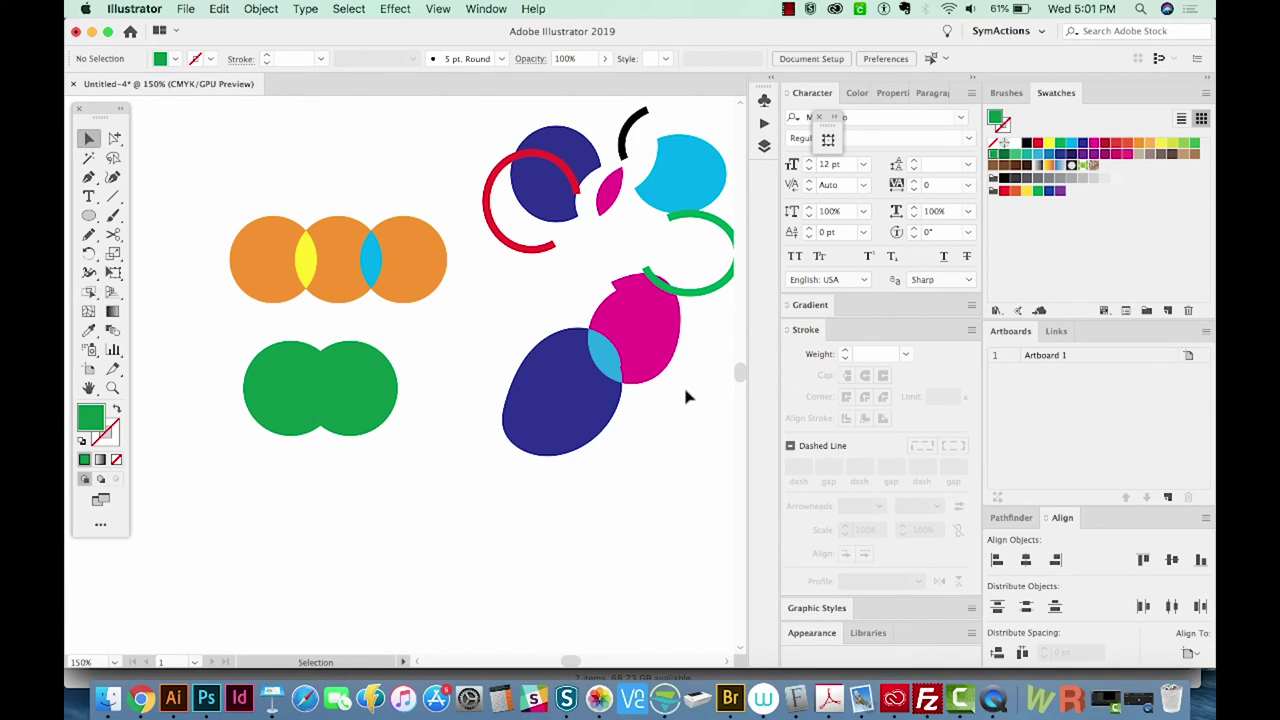